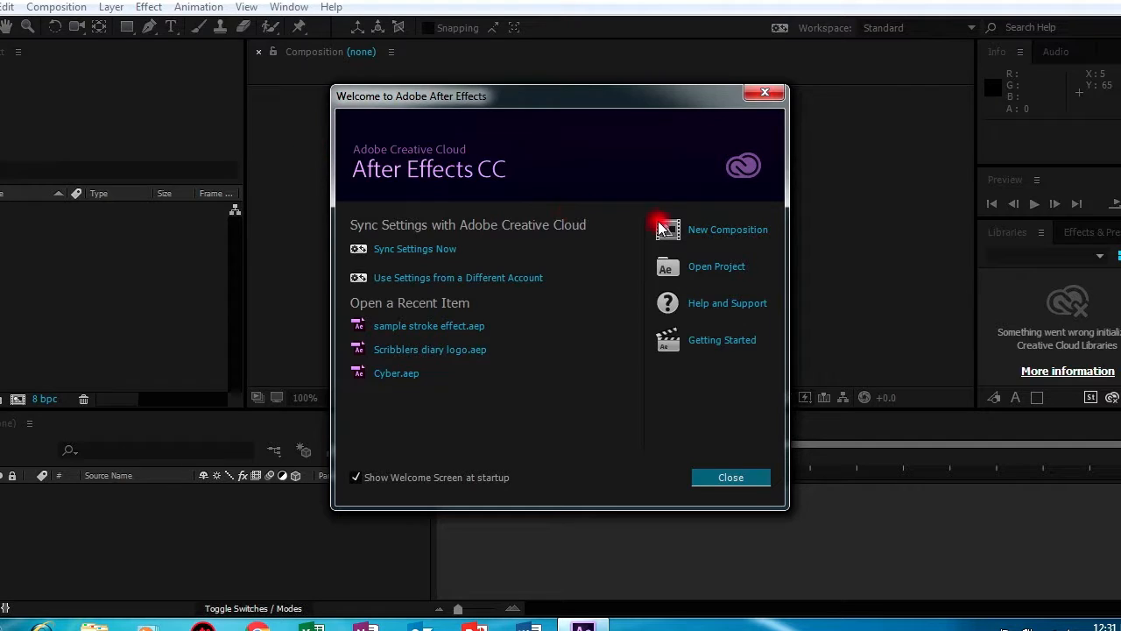
Step: Create a new composition with the HDV/HDTV 720 29.97 preset, square pixels, full resolution, a 30-second duration and a black background
click(716, 231)
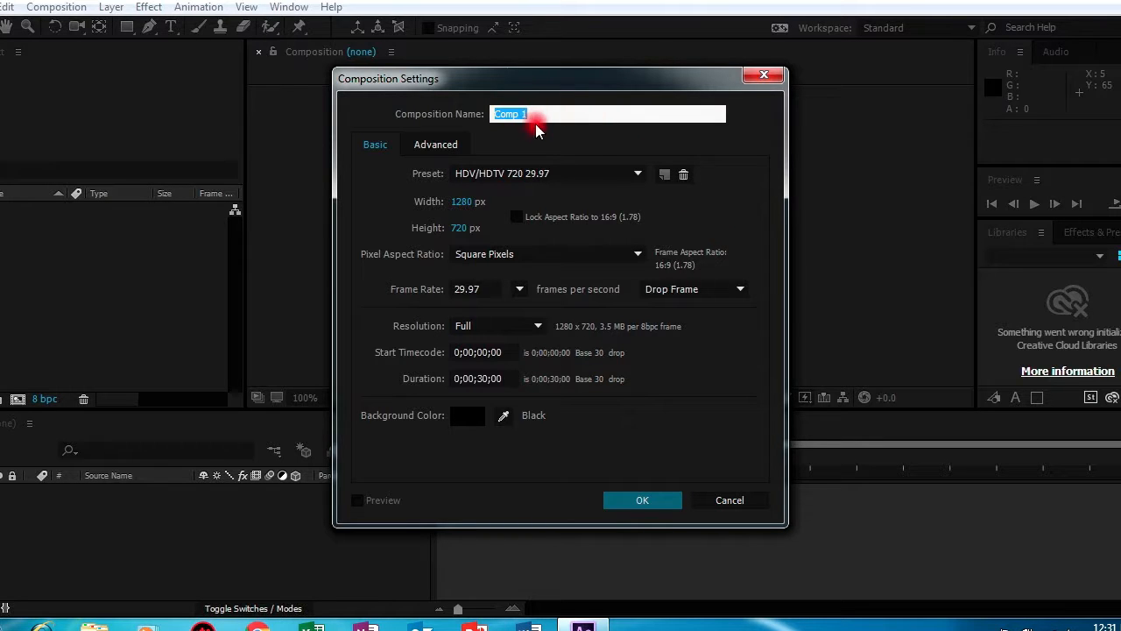
click(552, 174)
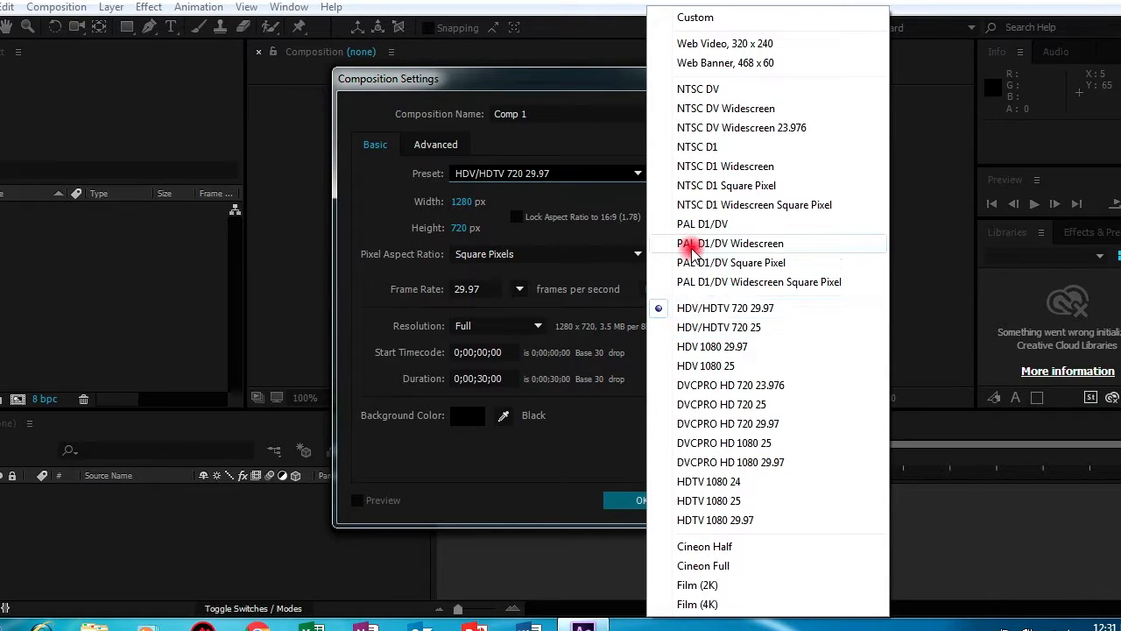
click(554, 188)
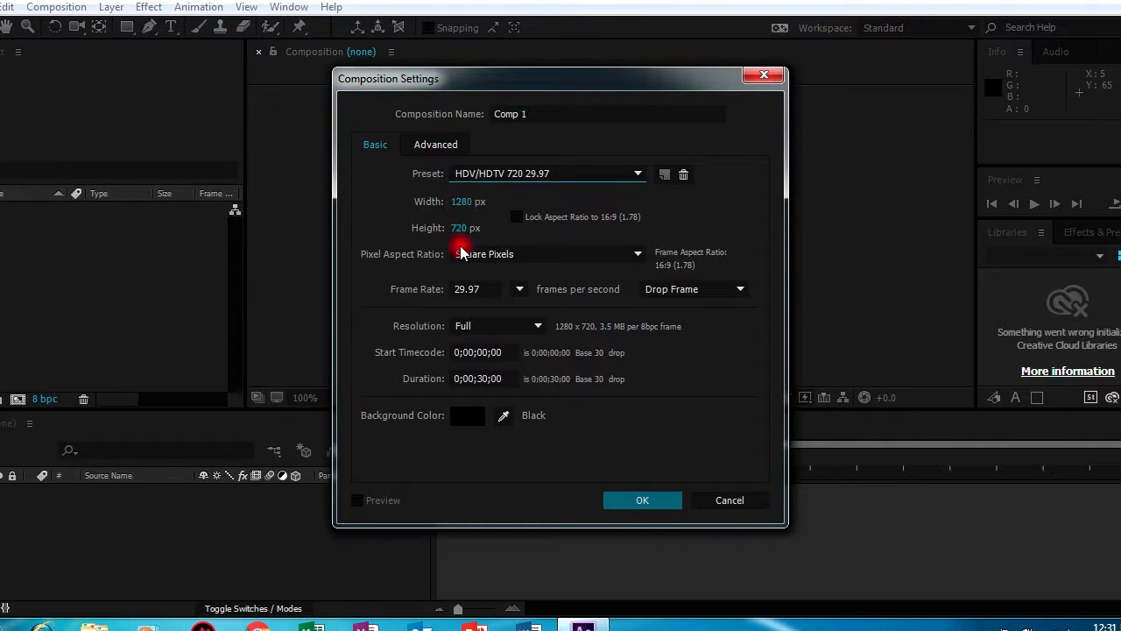
click(502, 260)
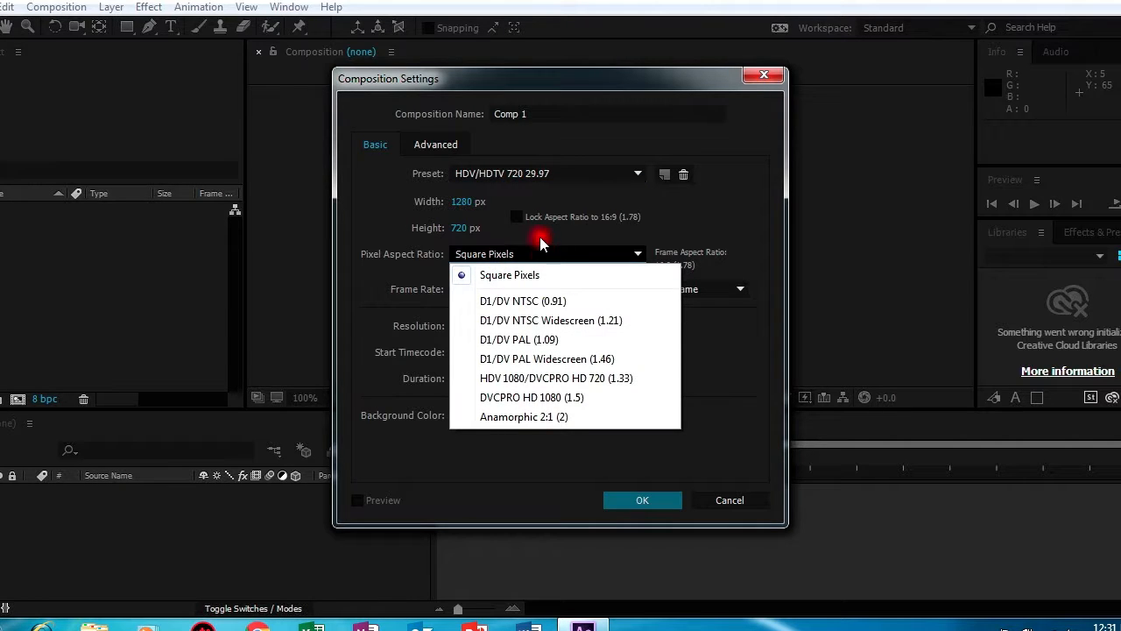
click(540, 236)
click(477, 288)
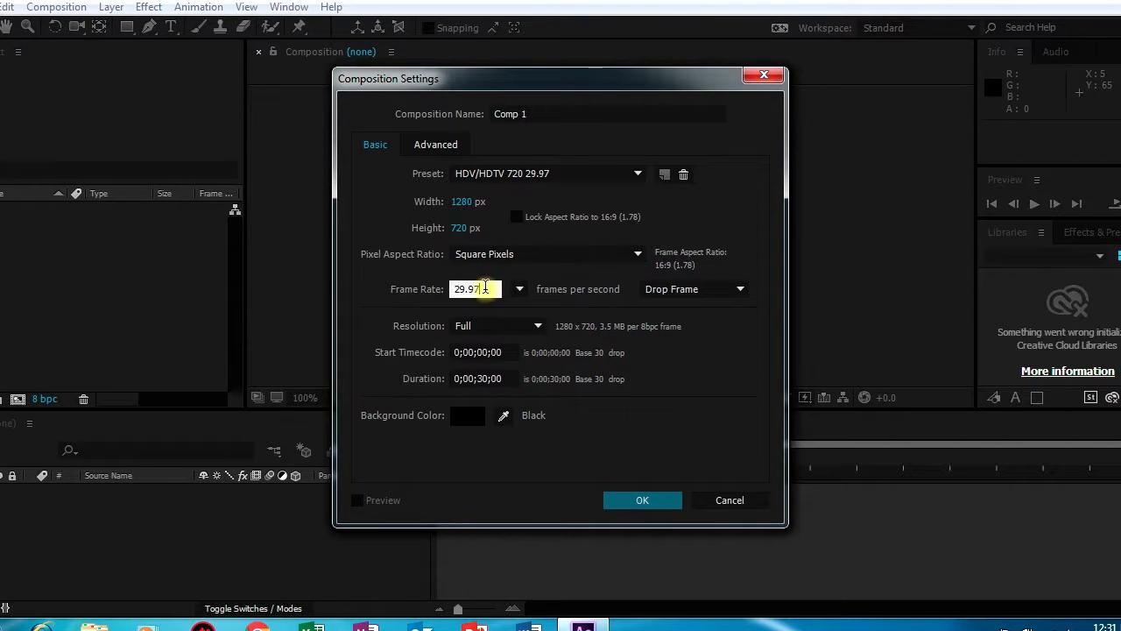
click(430, 298)
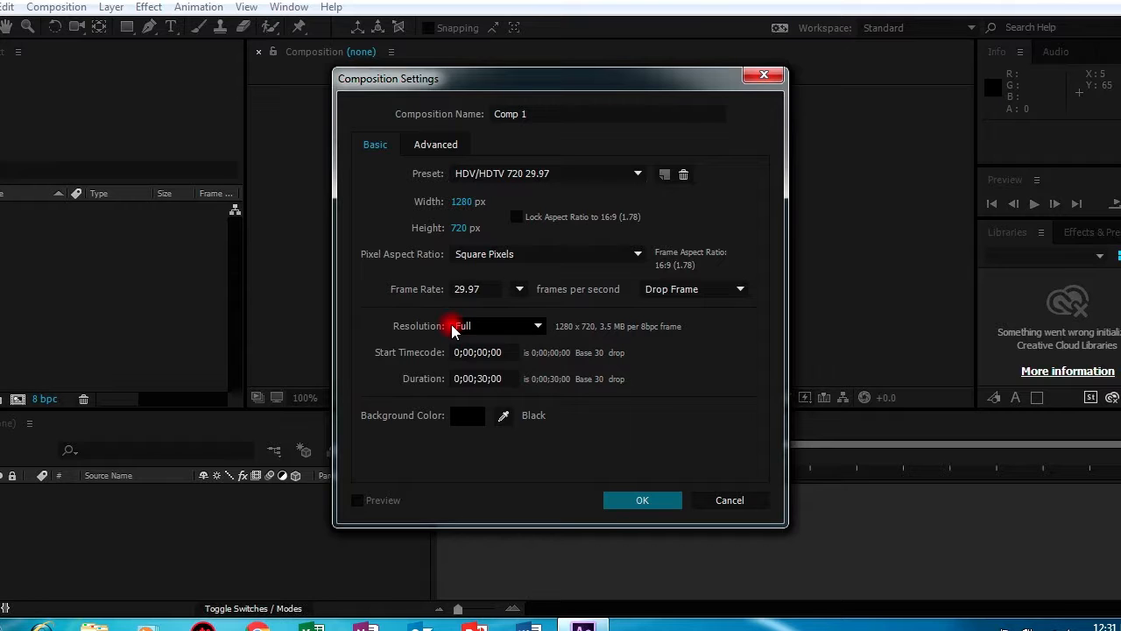
click(462, 325)
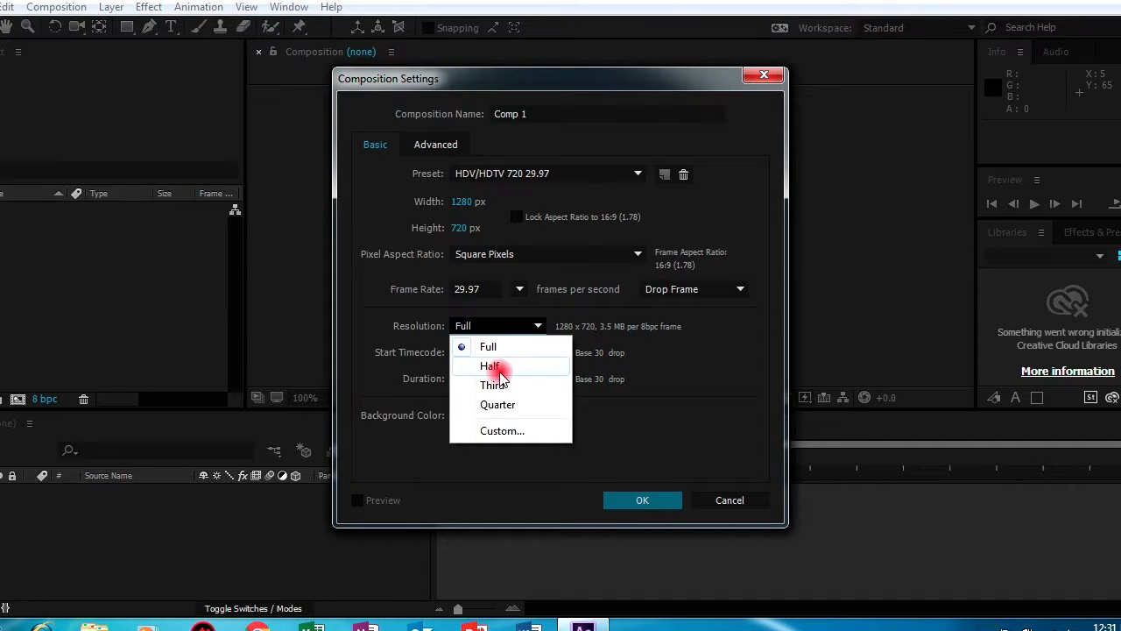
click(400, 328)
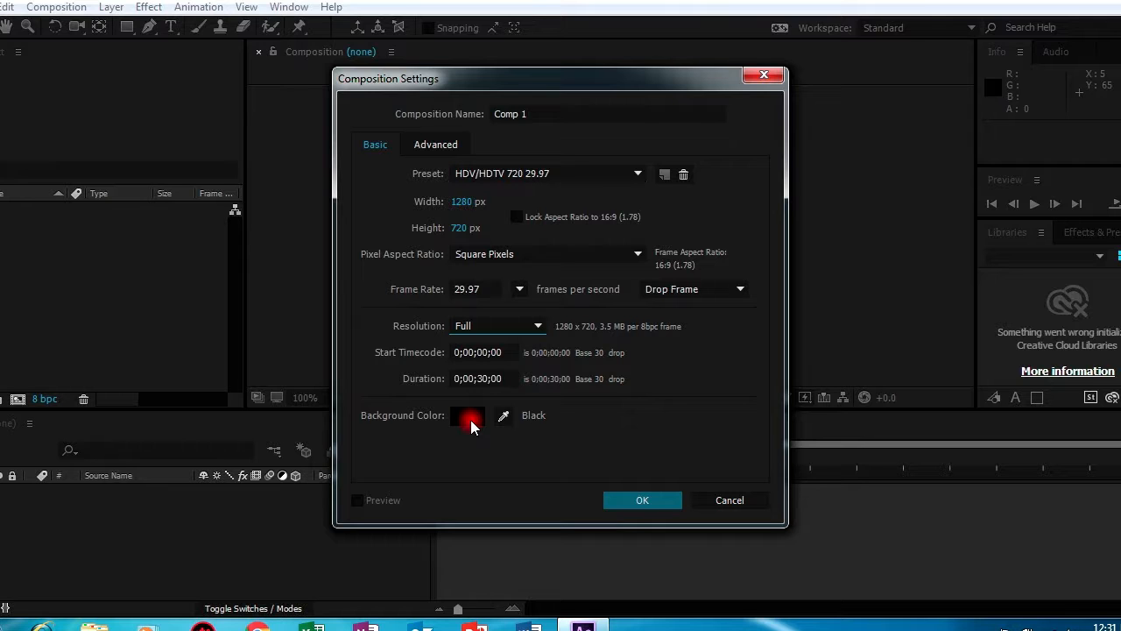
click(626, 500)
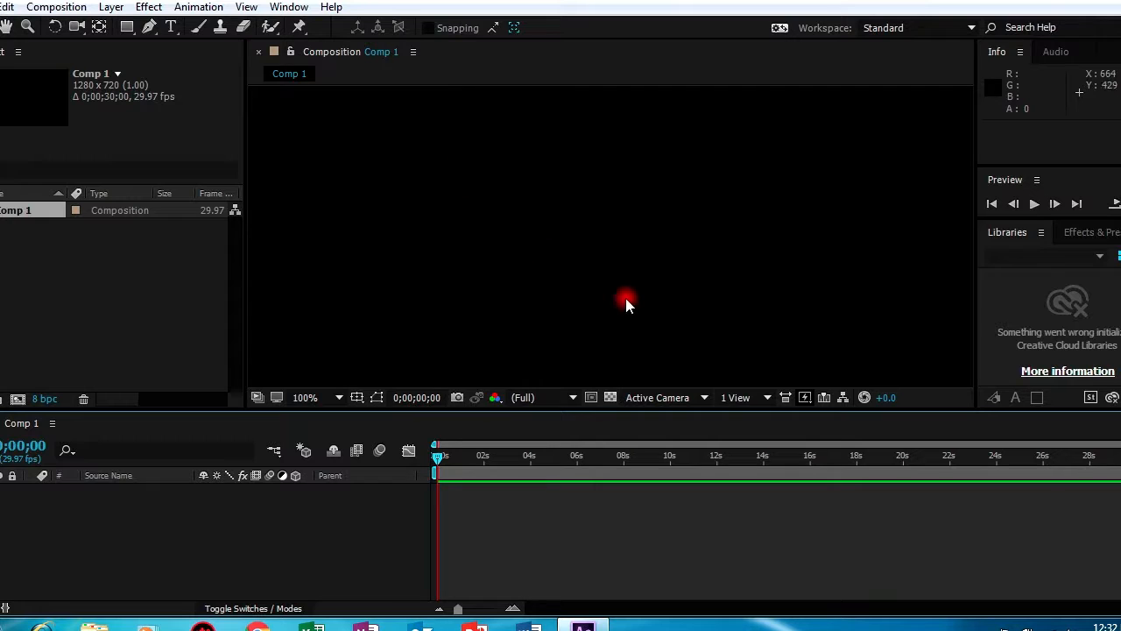
click(182, 120)
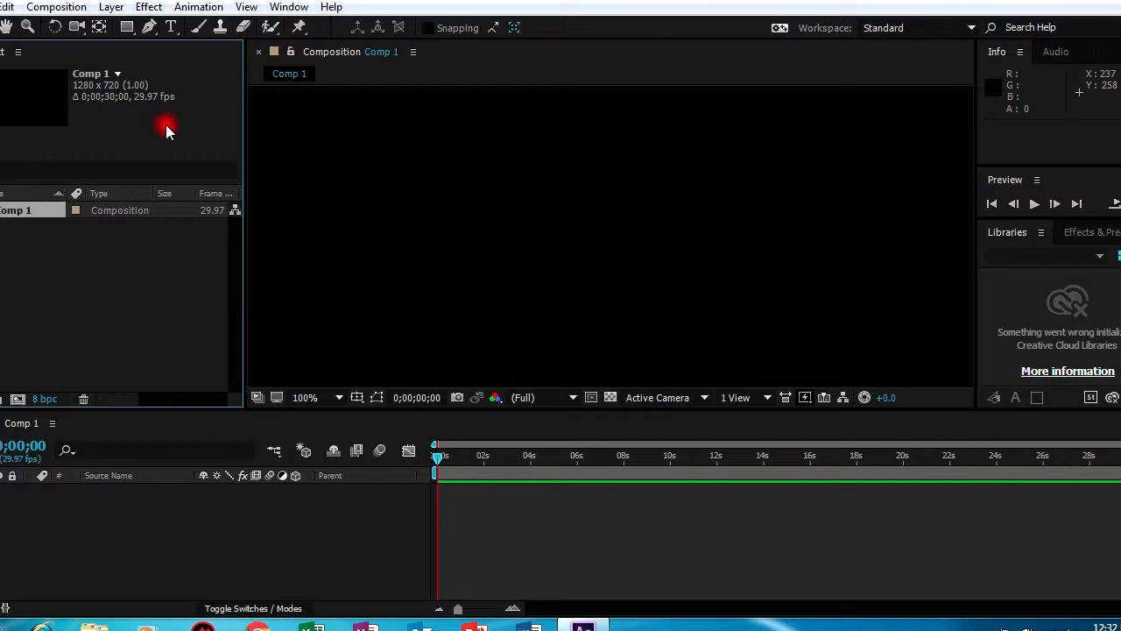
right_click(87, 322)
mouse_move(166, 411)
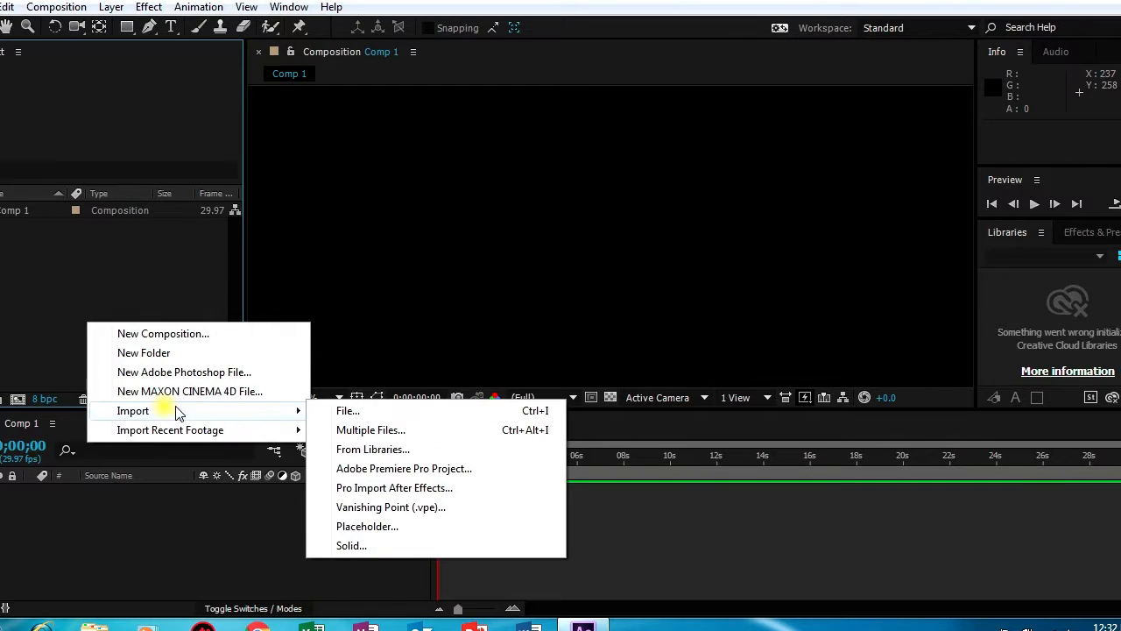
click(382, 412)
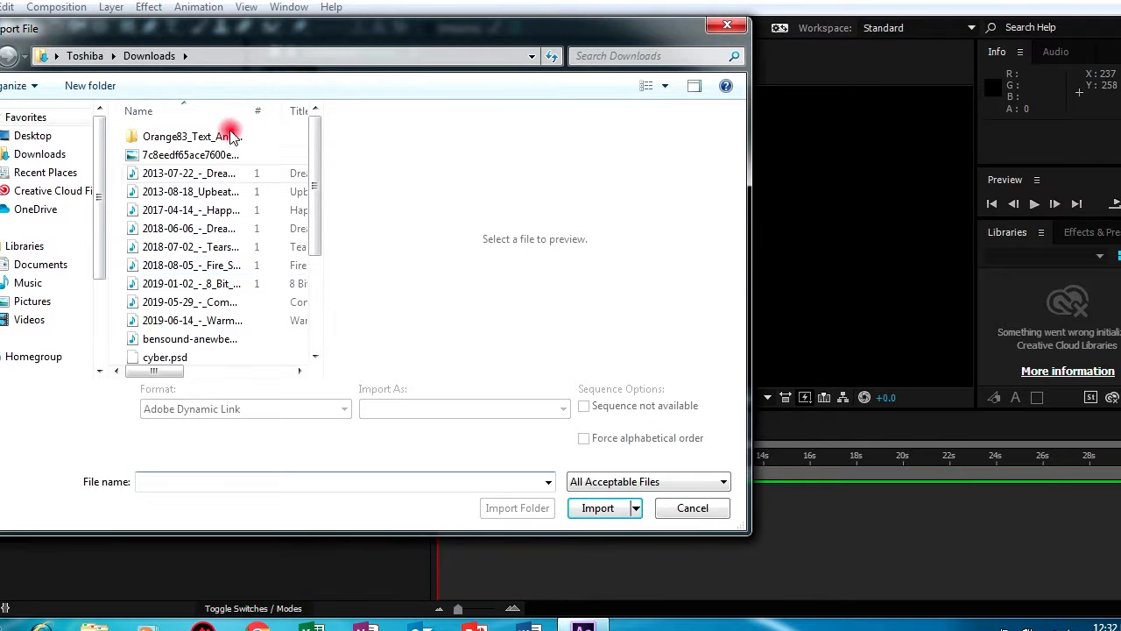
drag(320, 200, 506, 138)
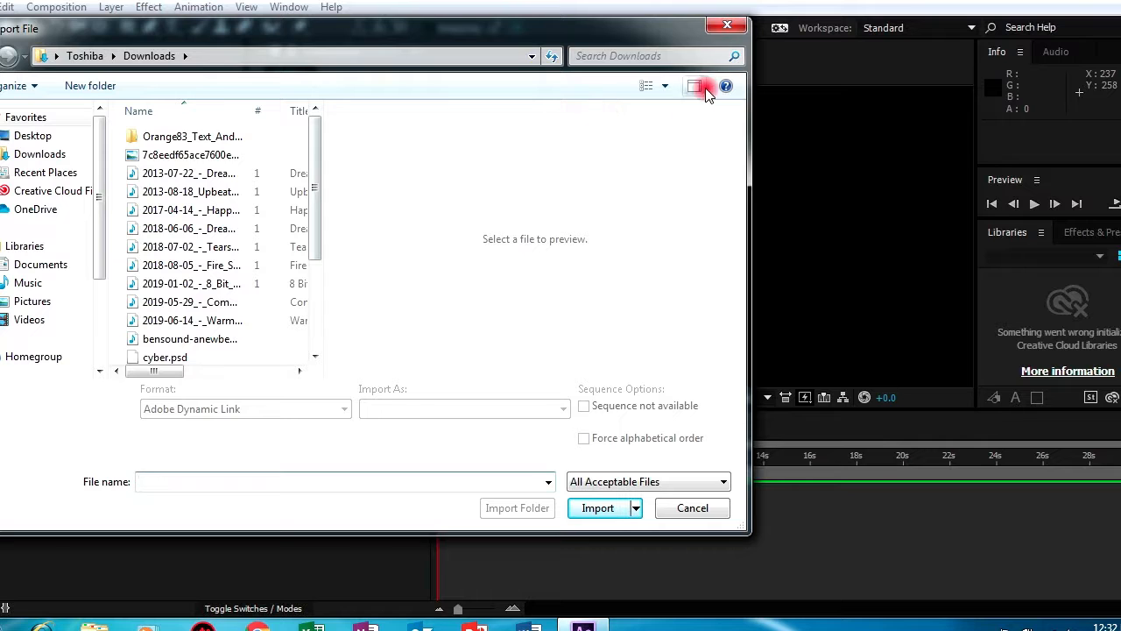
click(727, 25)
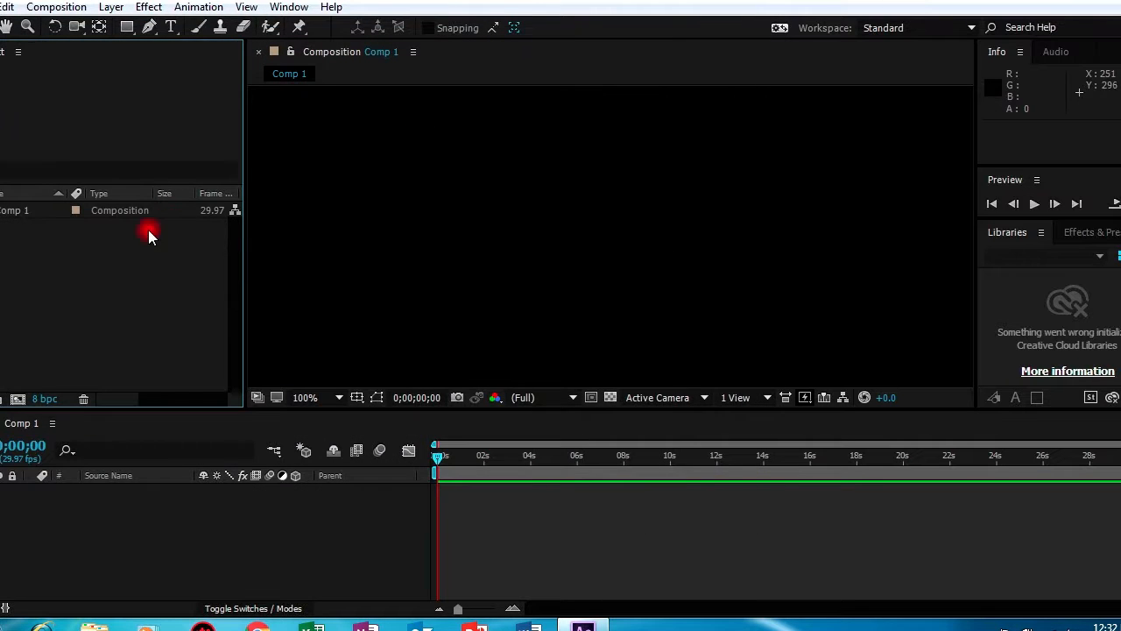
Step: Import the shieeld PNG from Downloads as footage and add it as a layer to the Comp 1 timeline
right_click(122, 280)
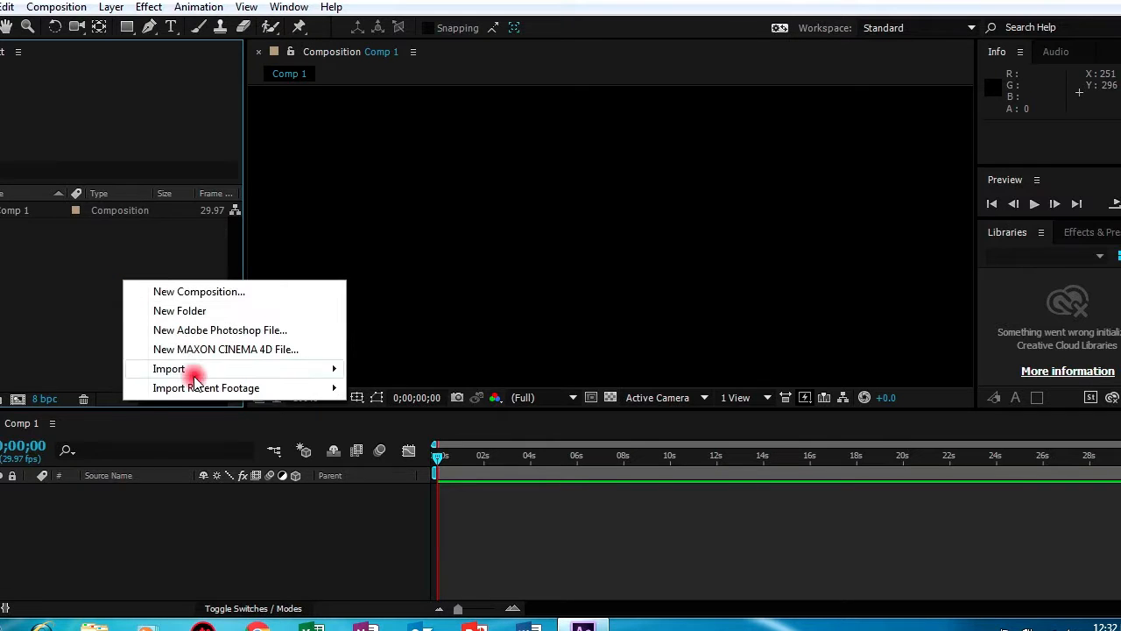
mouse_move(189, 372)
click(412, 371)
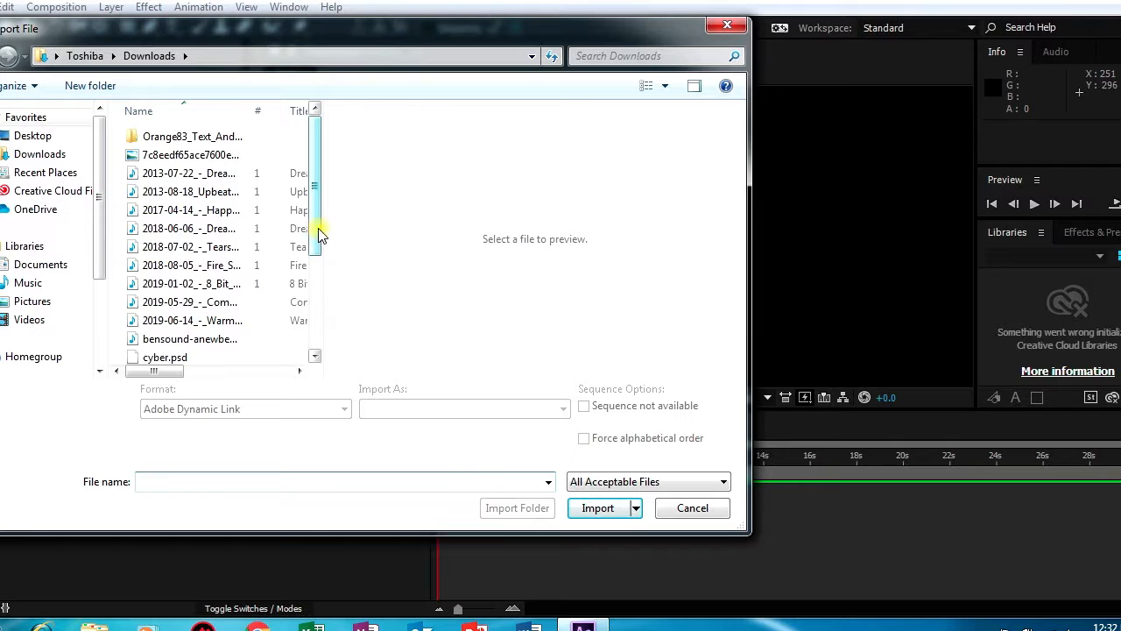
drag(315, 225, 301, 301)
click(219, 291)
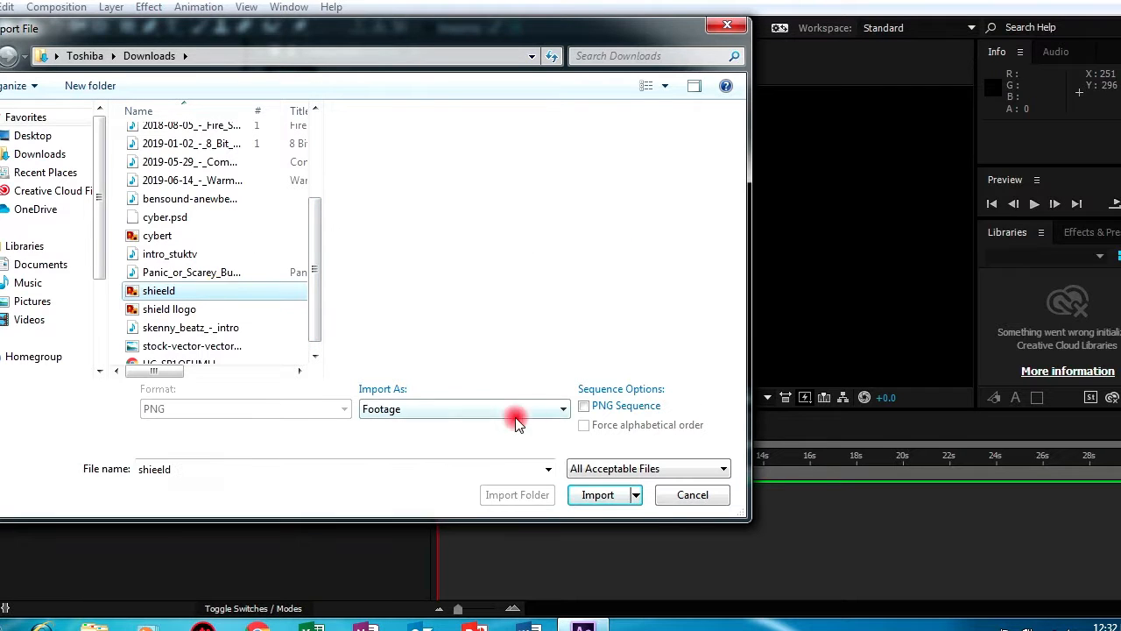
click(598, 508)
drag(35, 226, 134, 489)
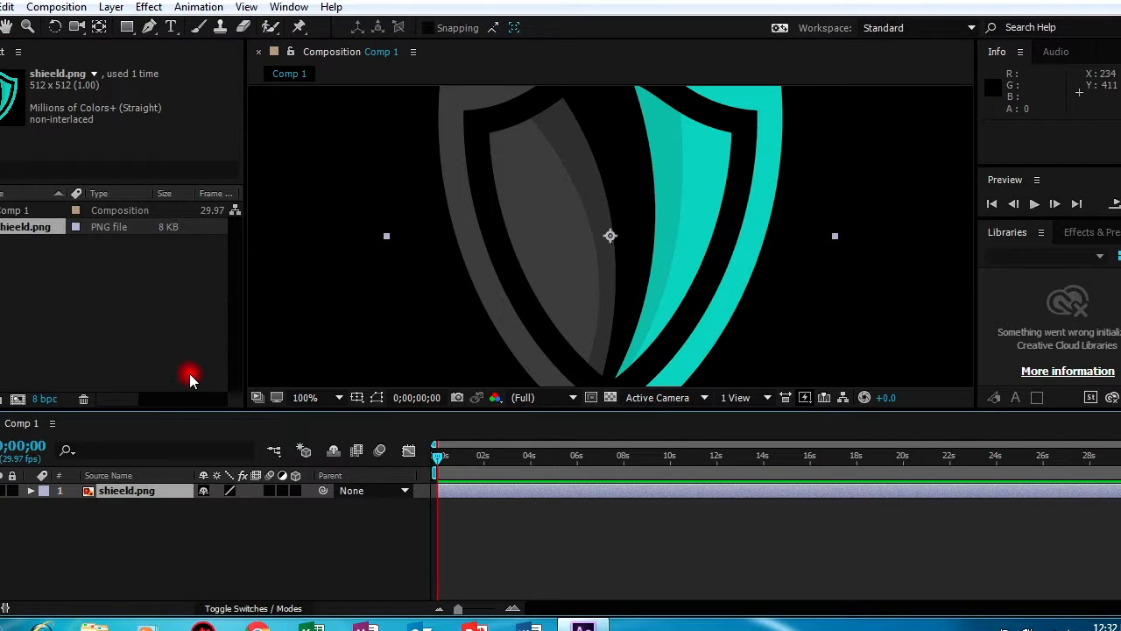
Step: Scale the shieeld.png layer uniformly to 44% so the whole shield fits in the composition view
key(s)
drag(226, 506, 179, 519)
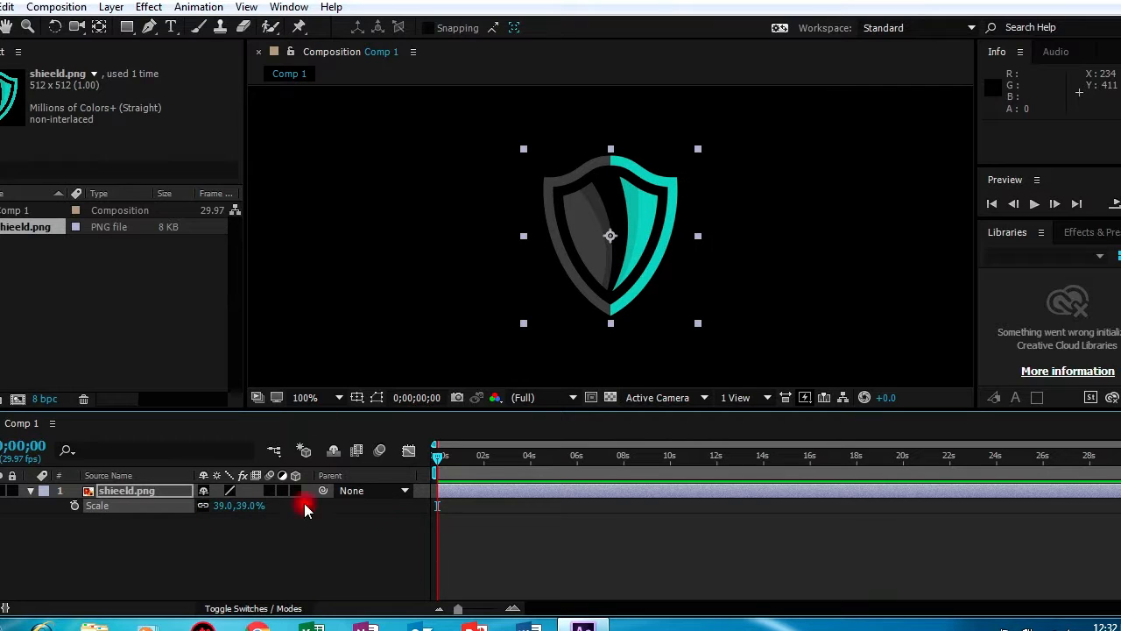
click(430, 173)
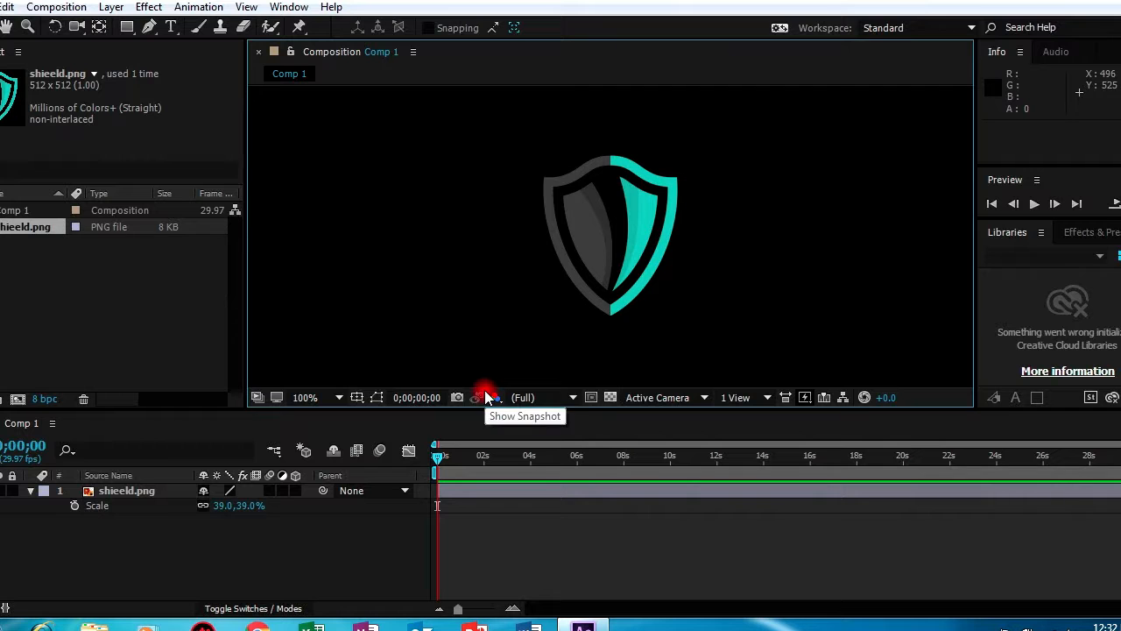
mouse_move(242, 501)
mouse_down()
mouse_move(268, 511)
mouse_move(242, 514)
mouse_move(250, 511)
mouse_up()
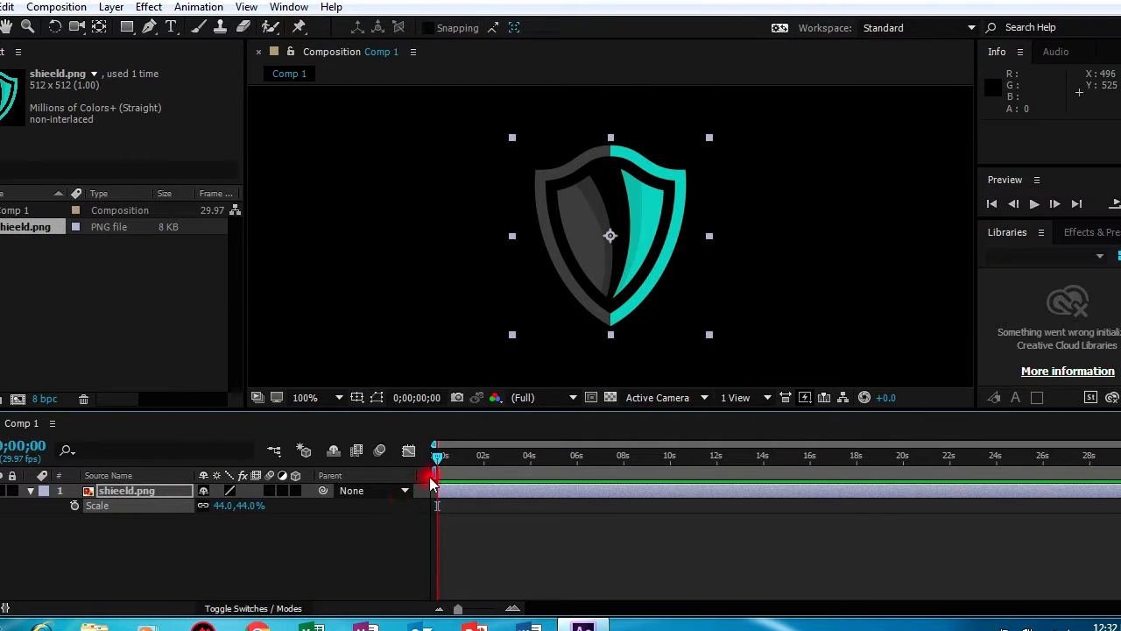
mouse_move(436, 464)
mouse_down()
mouse_move(454, 473)
mouse_move(439, 462)
mouse_up()
click(617, 271)
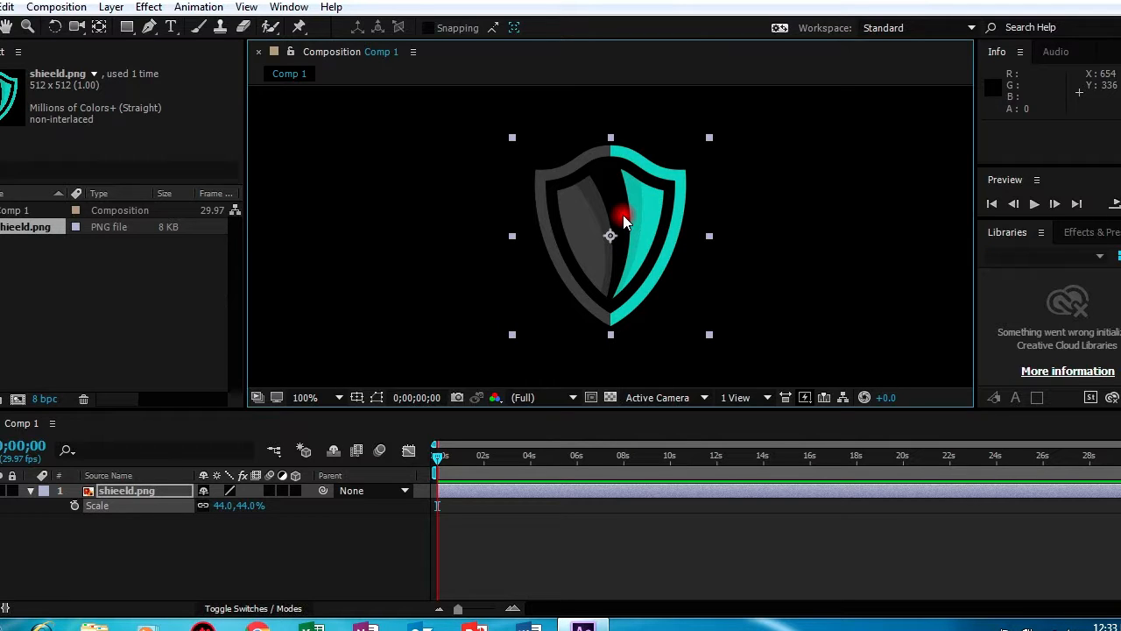
Step: Look over the Info read-out and bring up the audio level meters in its place
click(1027, 130)
click(1058, 180)
click(1041, 304)
click(1017, 48)
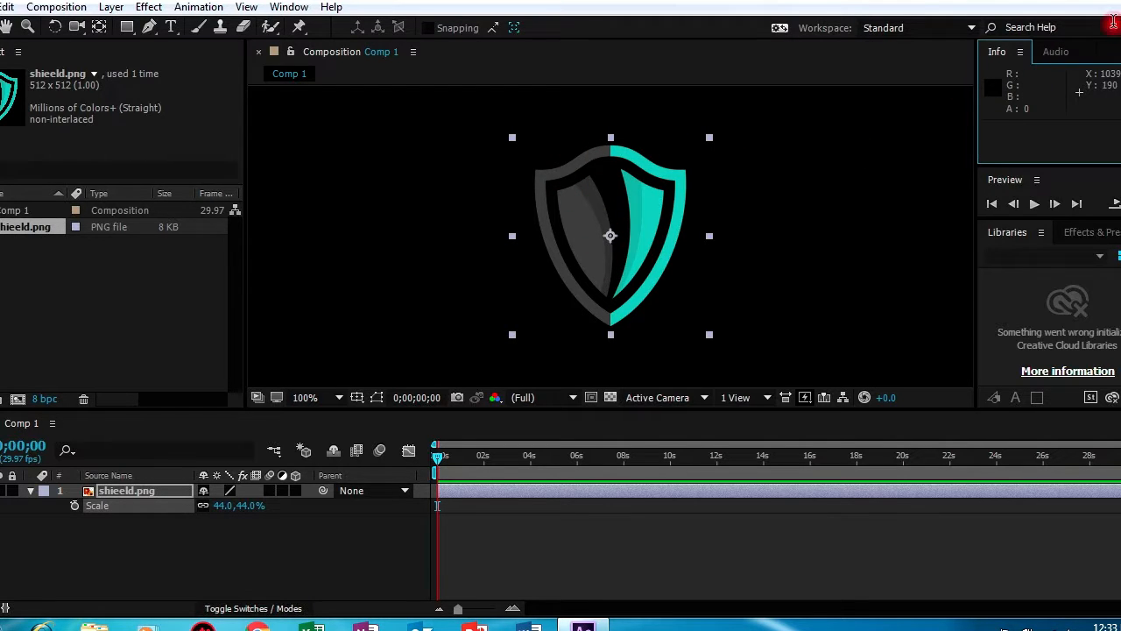
click(1060, 52)
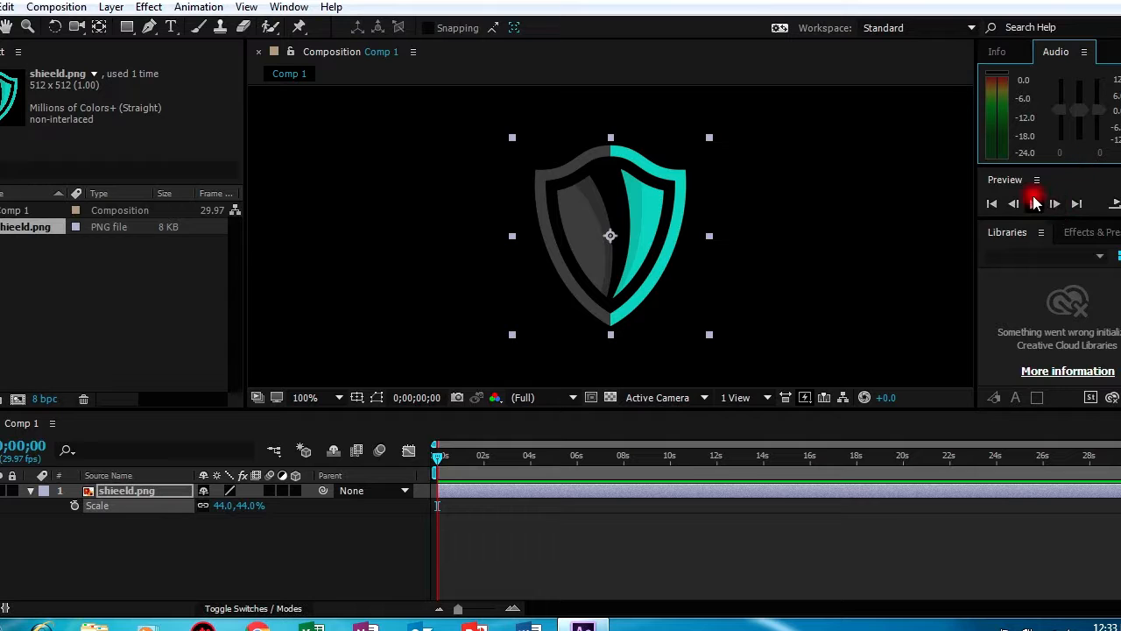
Step: Play a preview of the composition with the shield layer and stop the playback
click(1006, 184)
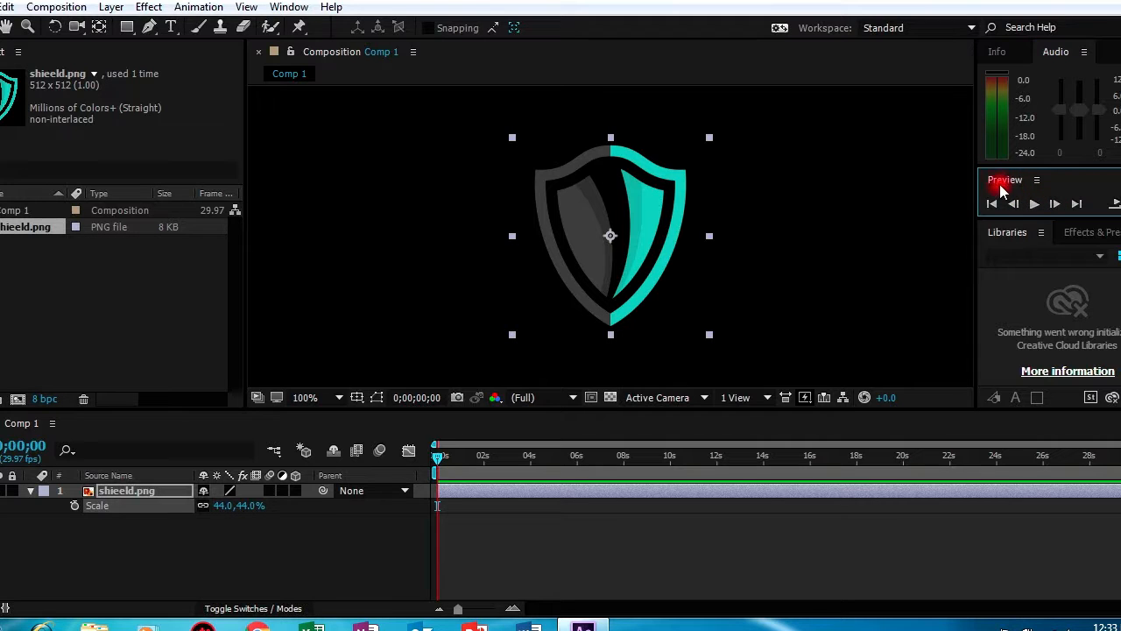
click(1034, 203)
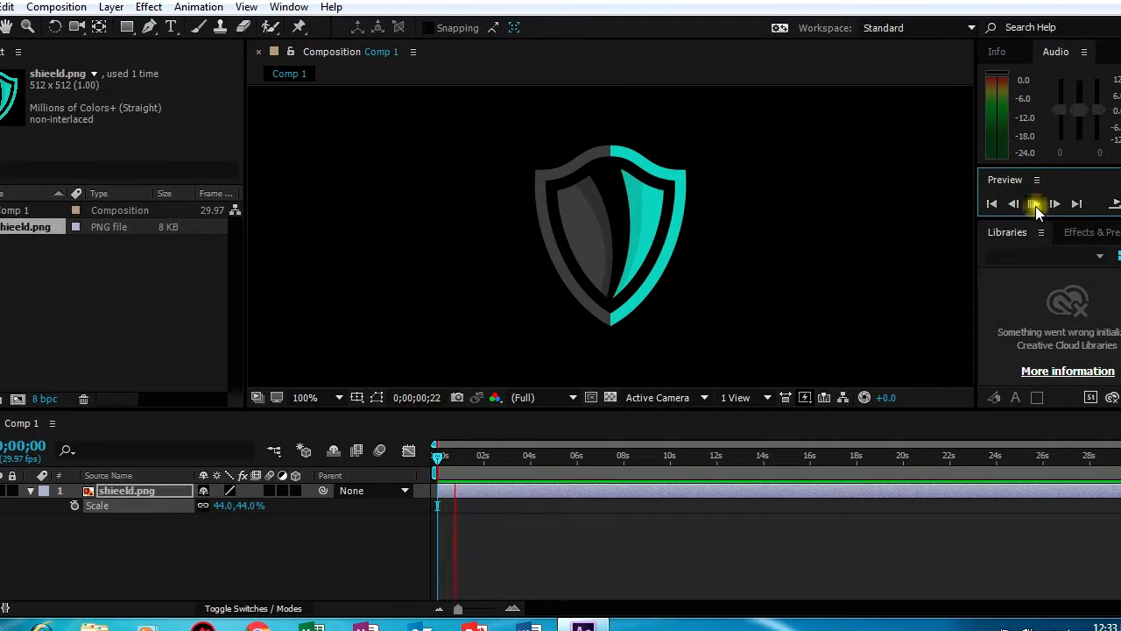
click(1056, 208)
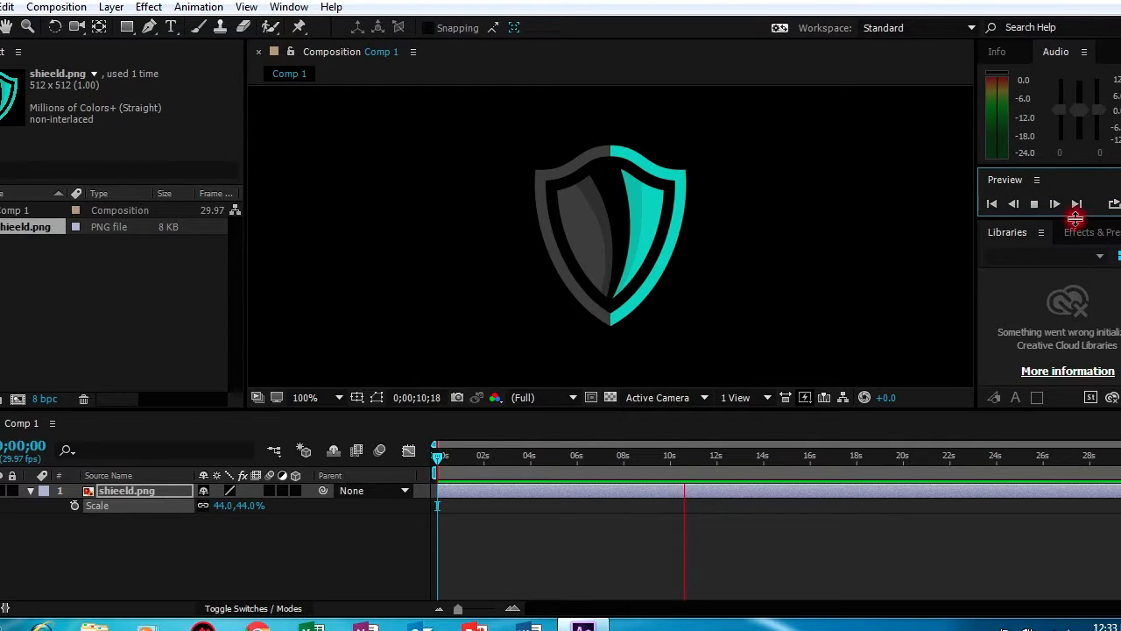
click(1038, 235)
click(1043, 263)
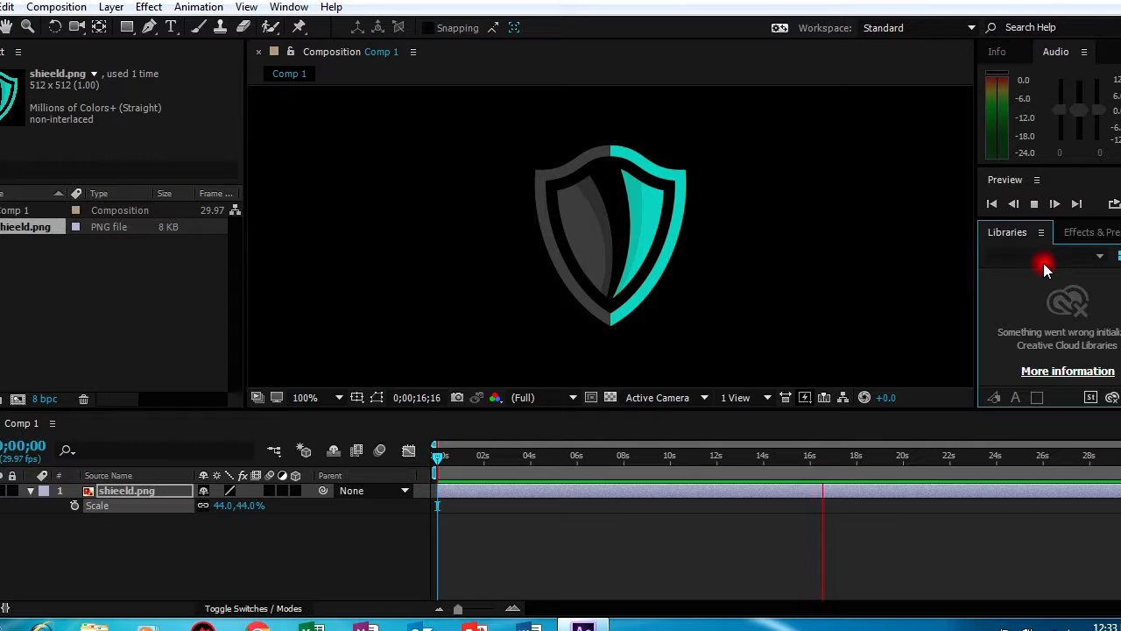
key(space)
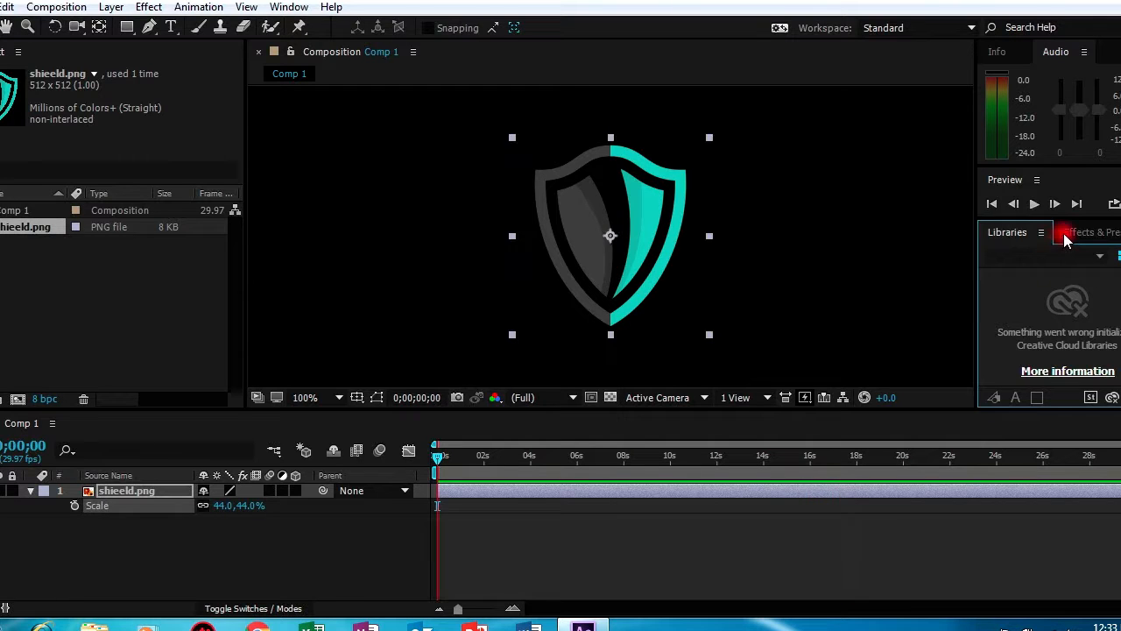
Step: Browse the Effects & Presets categories and the folders inside Animation Presets
click(1077, 238)
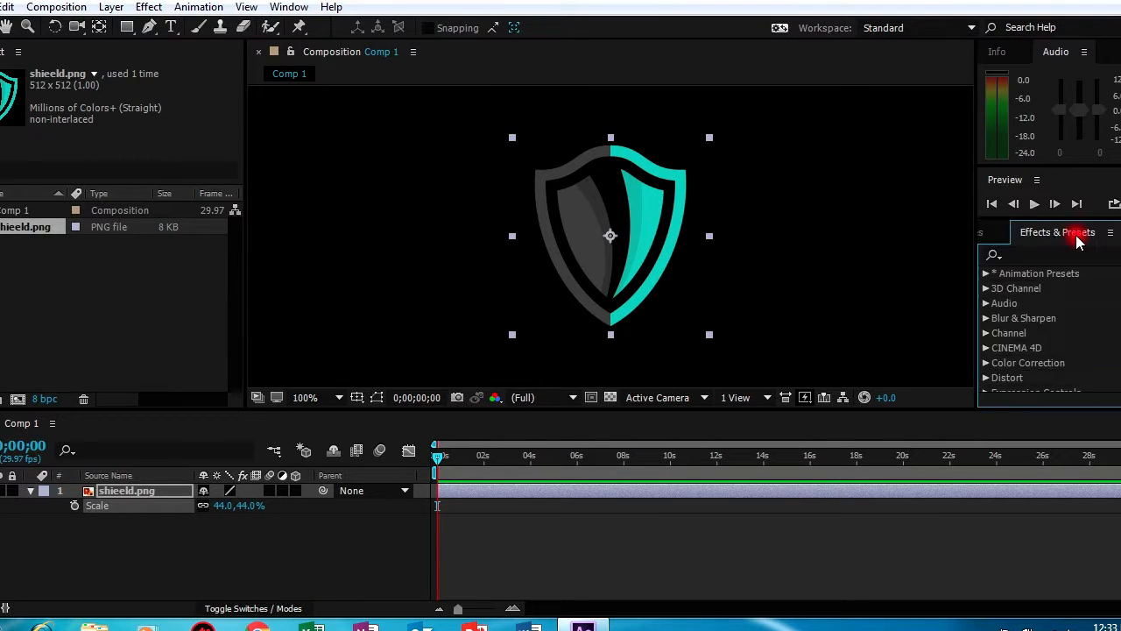
scroll(1043, 325, down, 3)
scroll(1042, 324, down, 3)
scroll(1025, 328, down, 5)
scroll(1043, 324, down, 4)
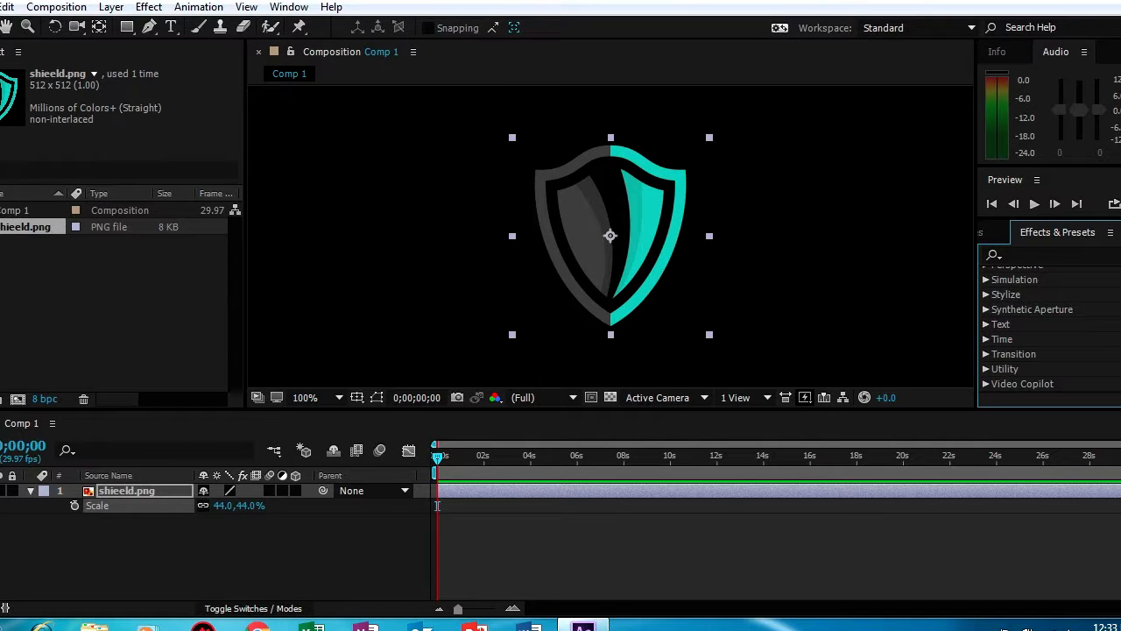
scroll(1030, 329, up, 4)
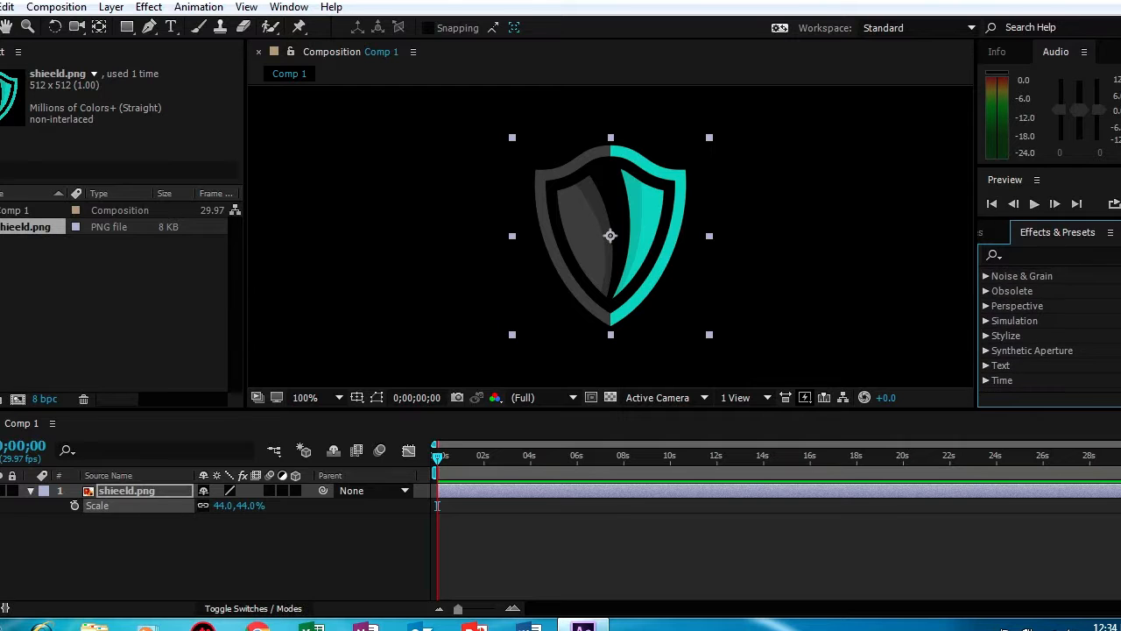
scroll(1034, 328, up, 1)
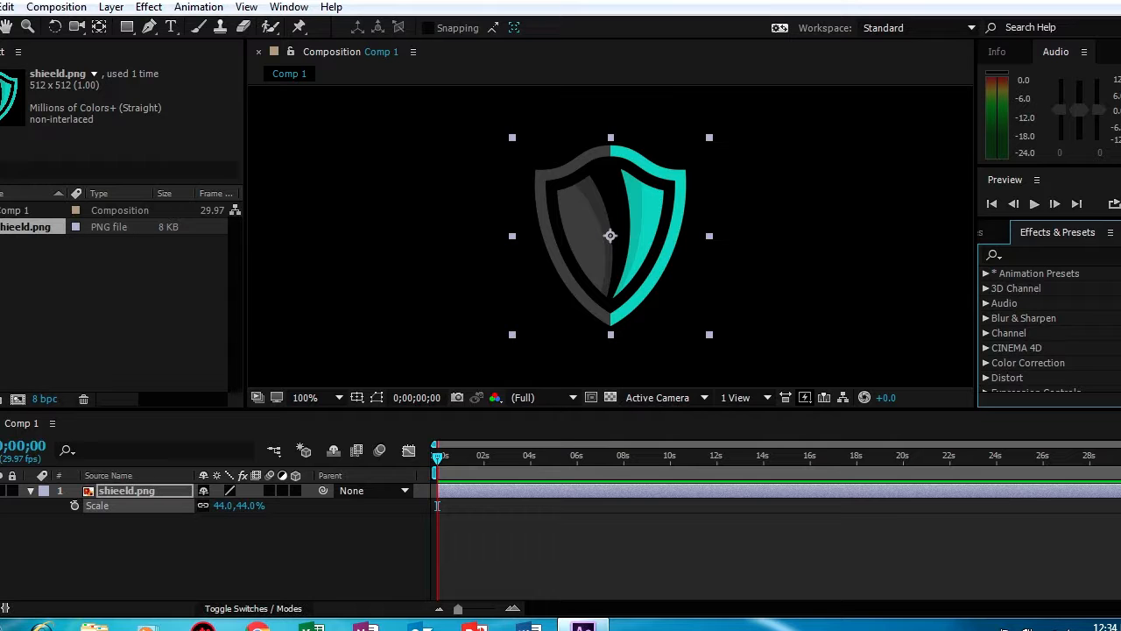
click(984, 275)
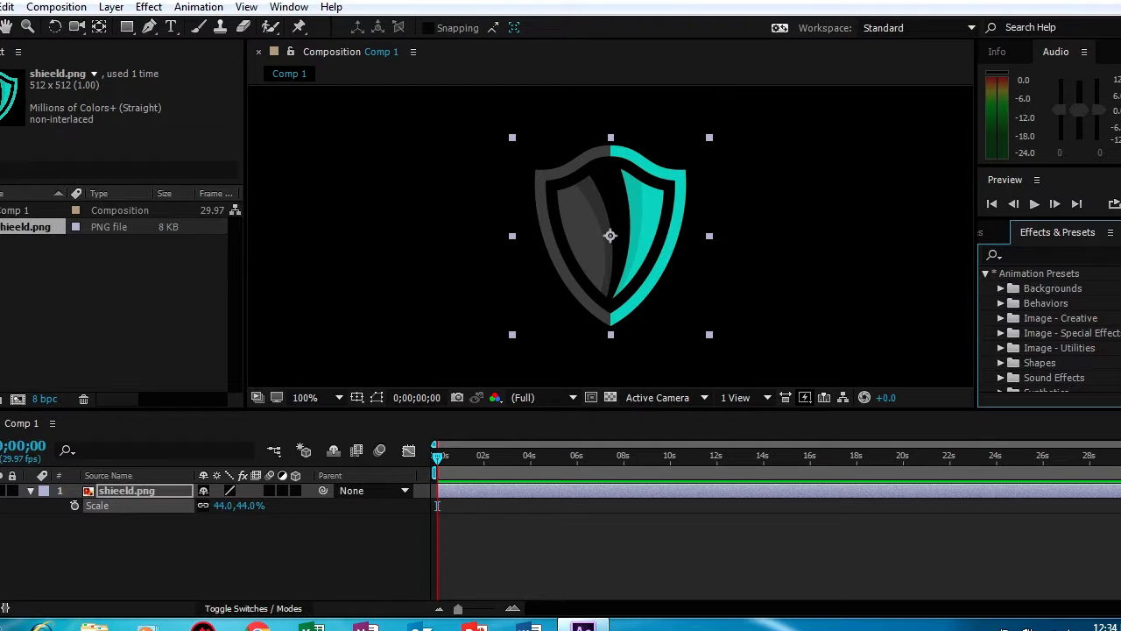
scroll(1042, 329, down, 2)
scroll(1034, 328, down, 5)
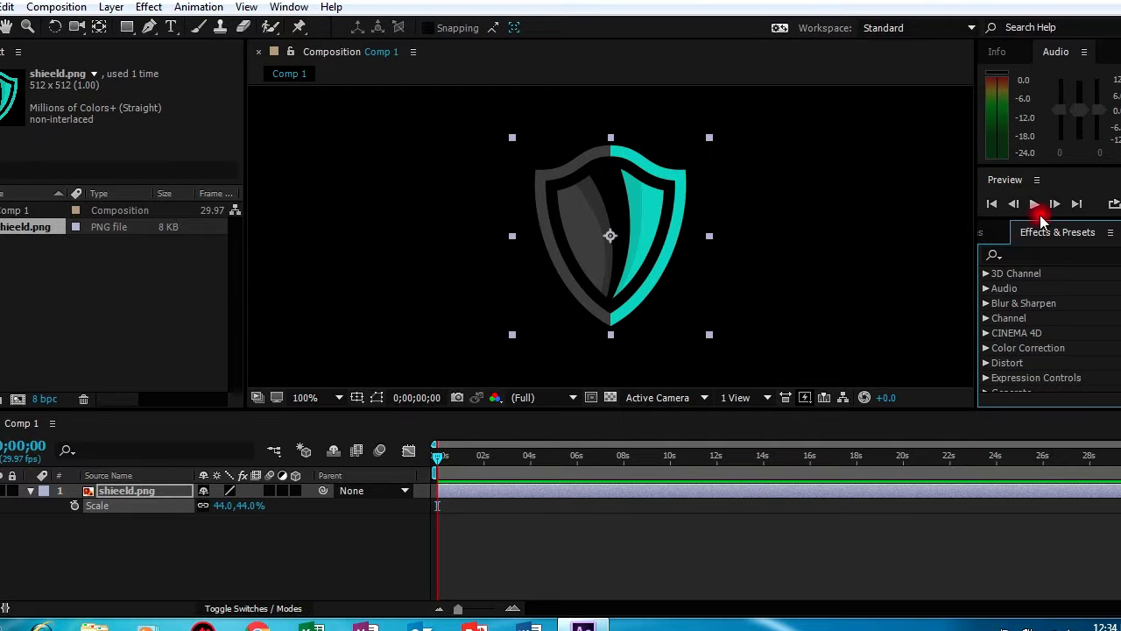
Step: Look through the effect categories, including the contents of 3D Channel and CINEMA 4D, and bring up Libraries
click(987, 272)
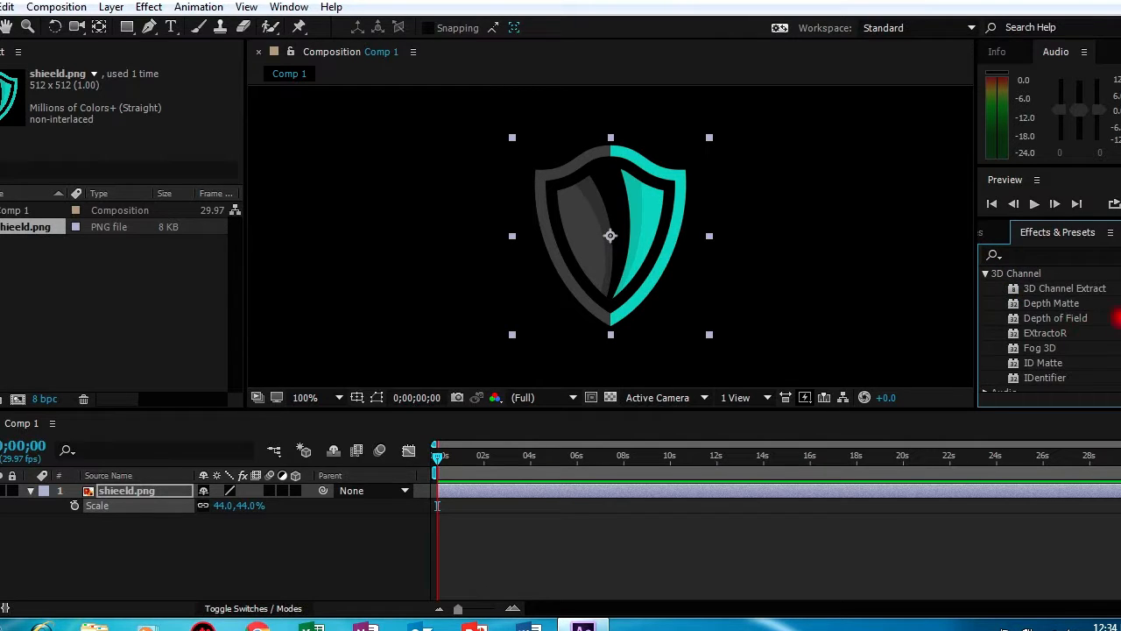
scroll(1025, 324, down, 4)
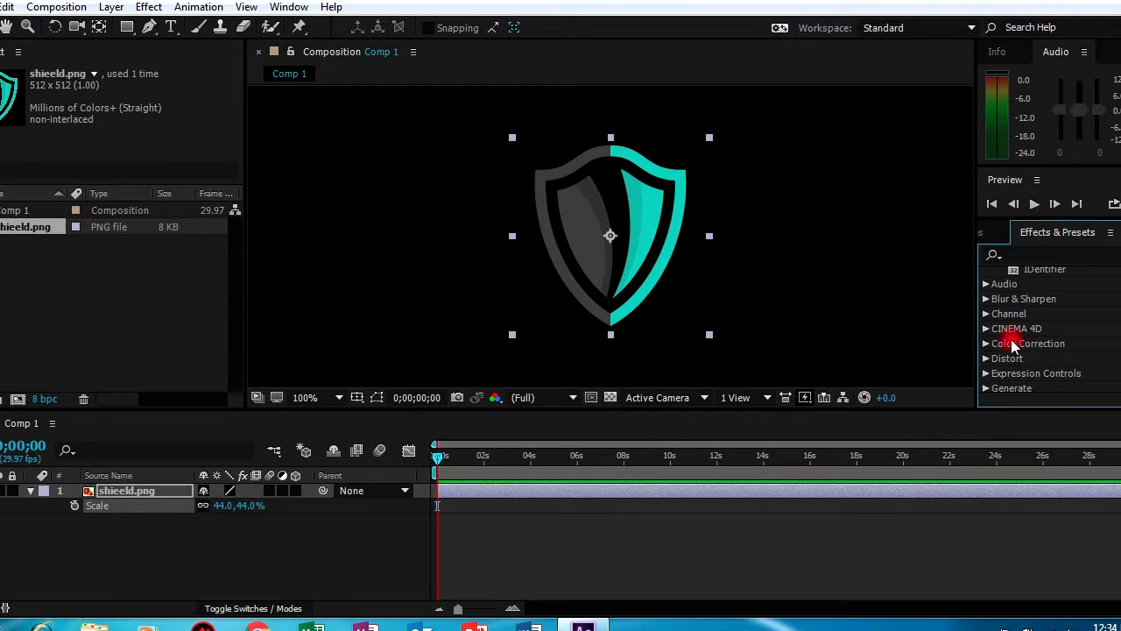
click(988, 330)
scroll(999, 342, down, 2)
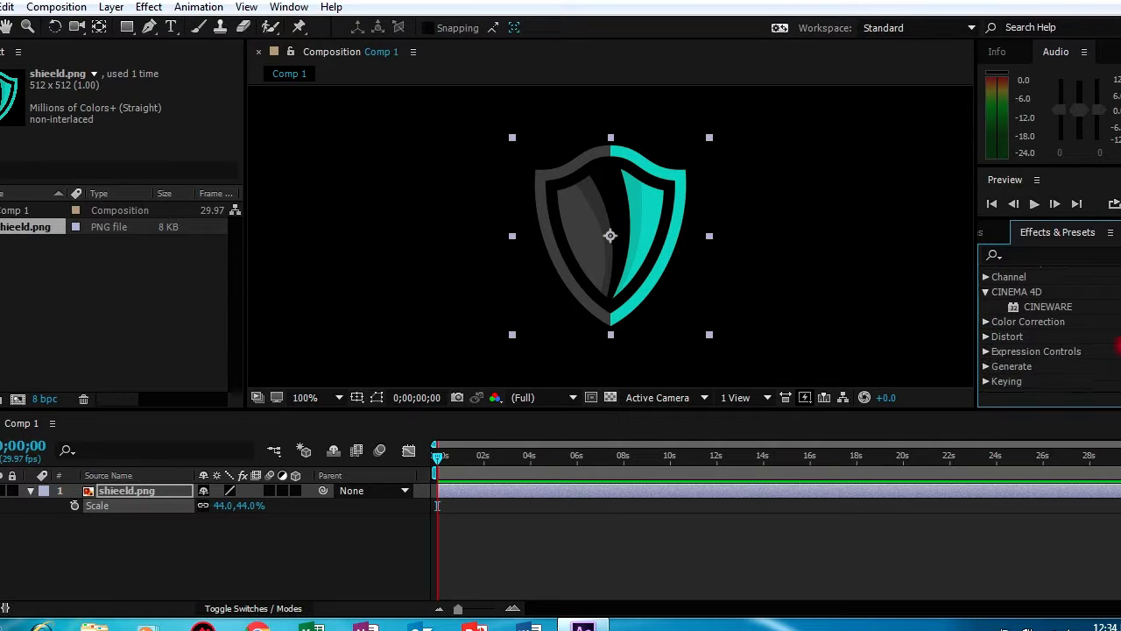
click(987, 351)
scroll(1016, 351, down, 5)
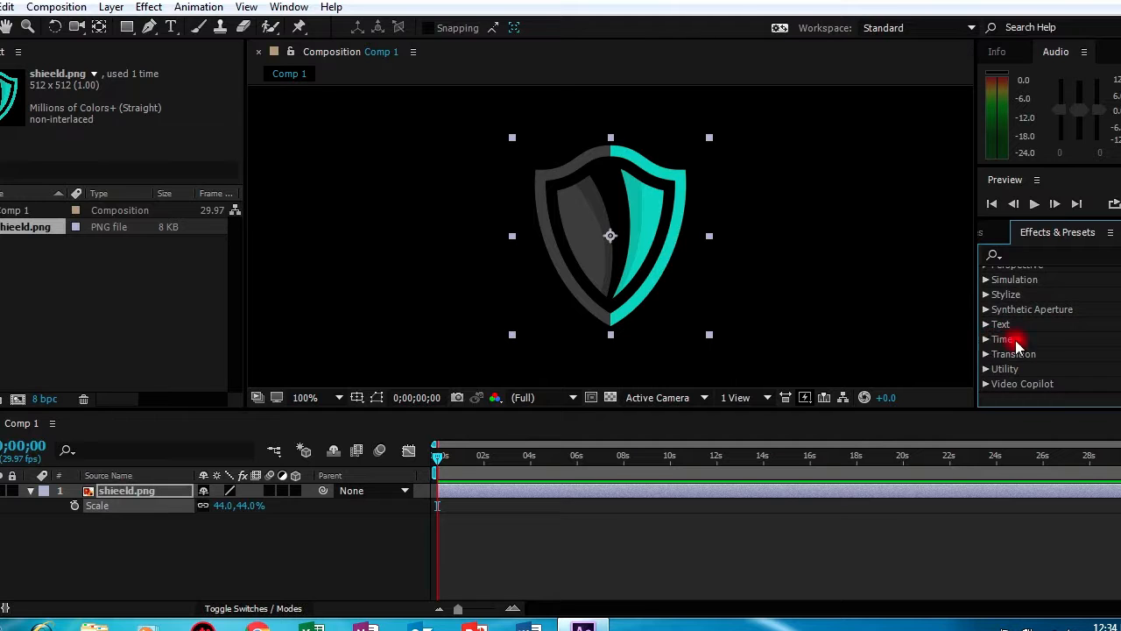
click(983, 232)
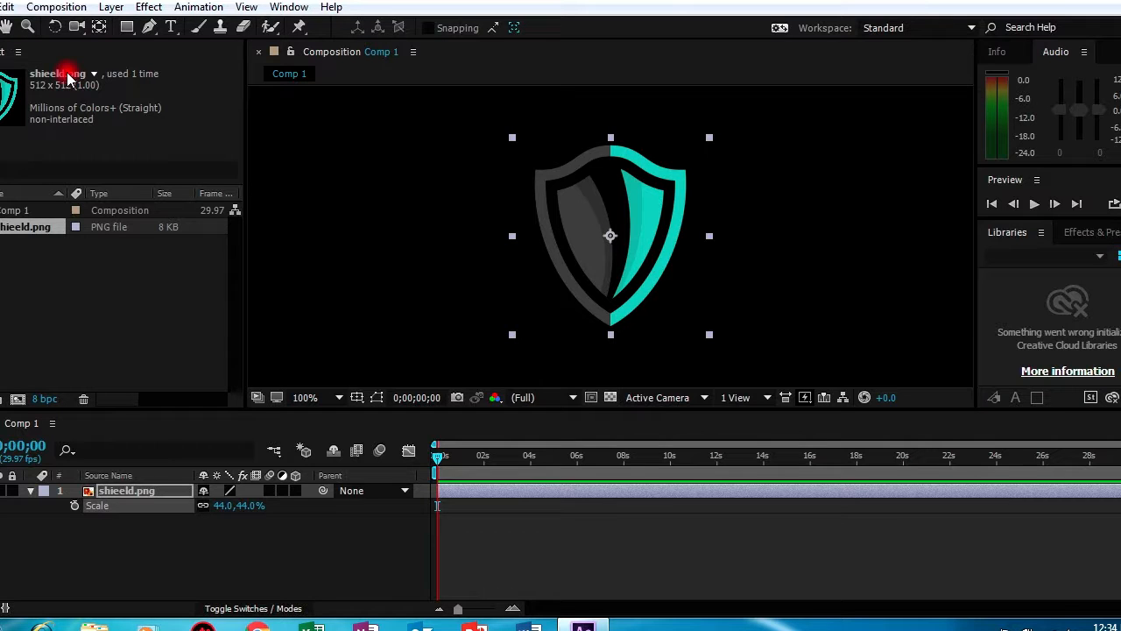
Step: Shift the composition view slightly with the Hand tool and magnify it to 200% with the Zoom tool
click(469, 201)
click(569, 234)
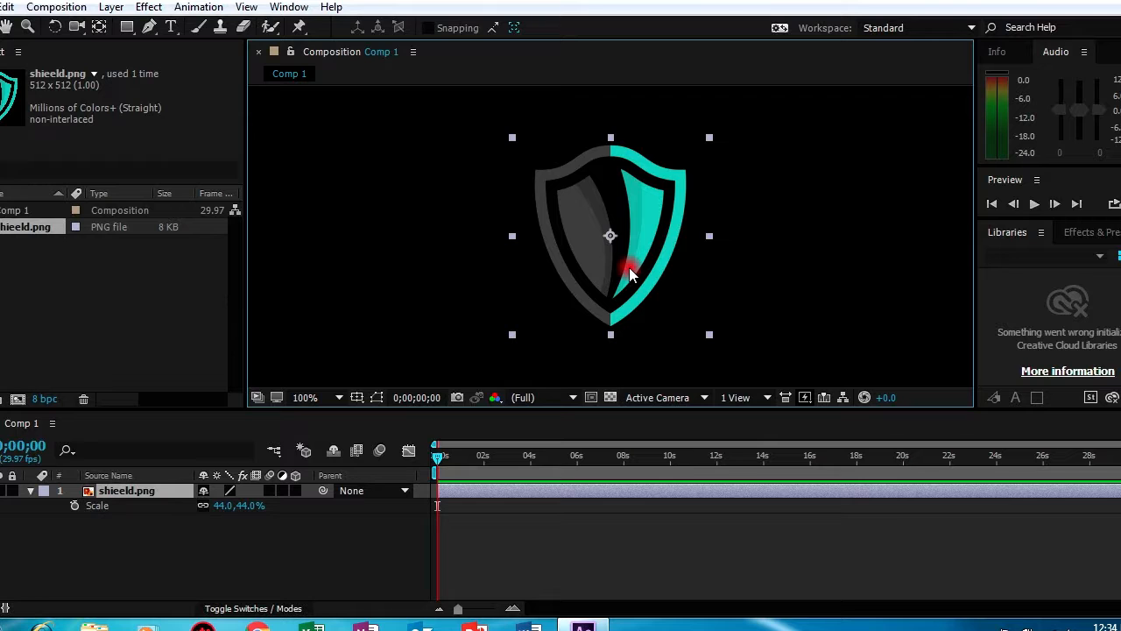
click(28, 25)
click(6, 26)
mouse_move(563, 240)
mouse_down()
mouse_move(500, 240)
mouse_move(583, 243)
mouse_up()
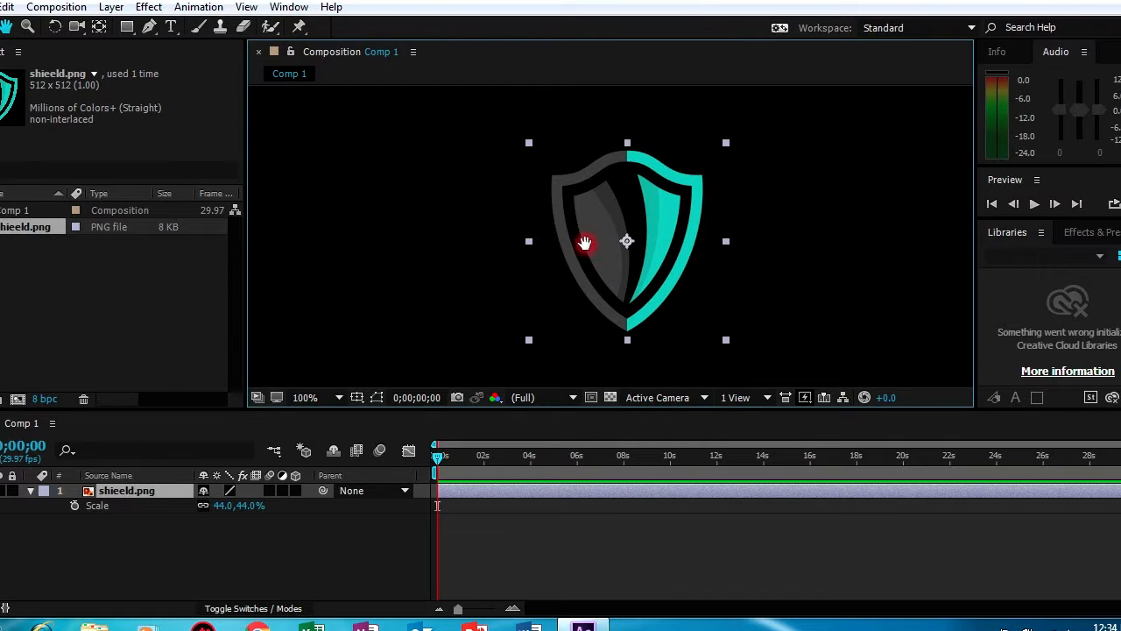
click(513, 250)
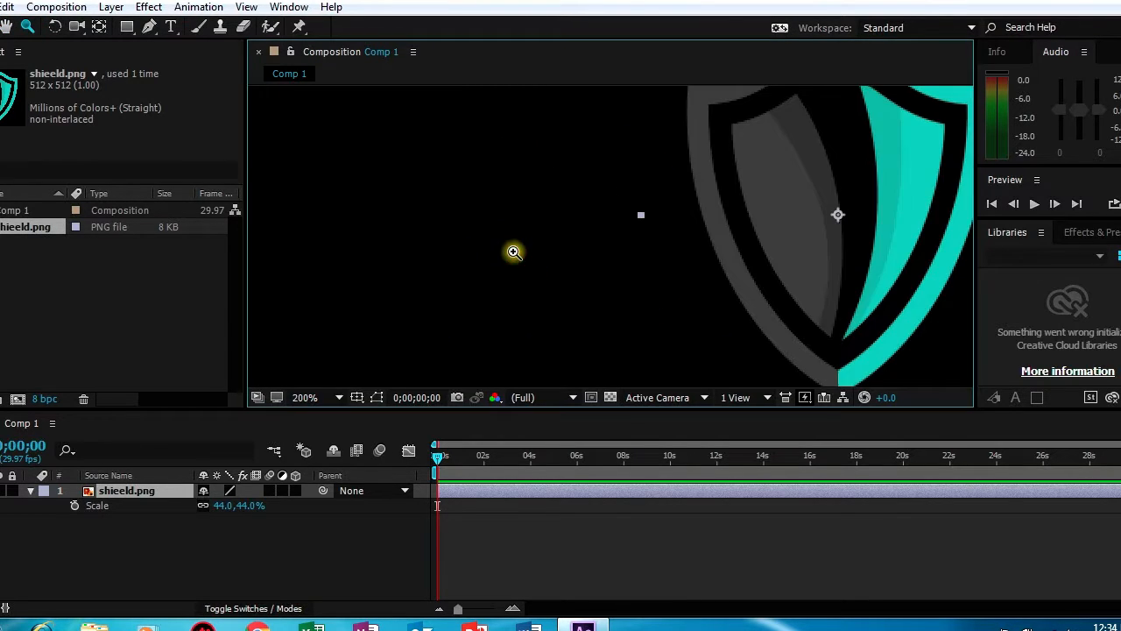
Step: Rotate the shield layer clockwise by slightly more than a quarter turn with the Rotation tool
click(57, 26)
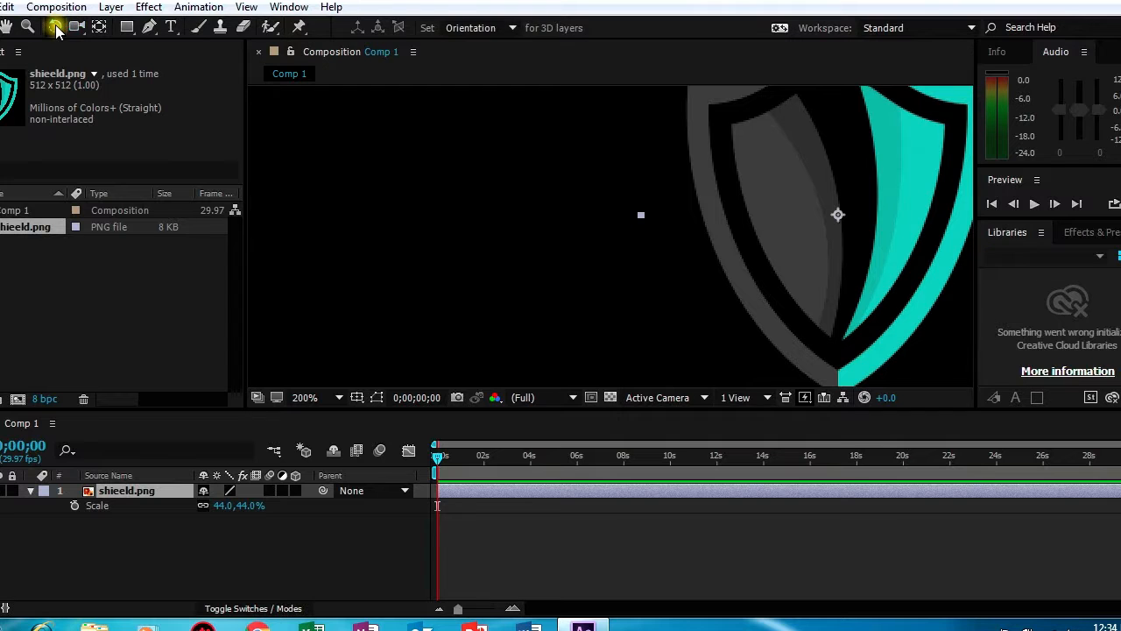
drag(736, 195, 483, 47)
Step: Cycle through the camera tool variants, starting from the Unified Camera tool
click(79, 28)
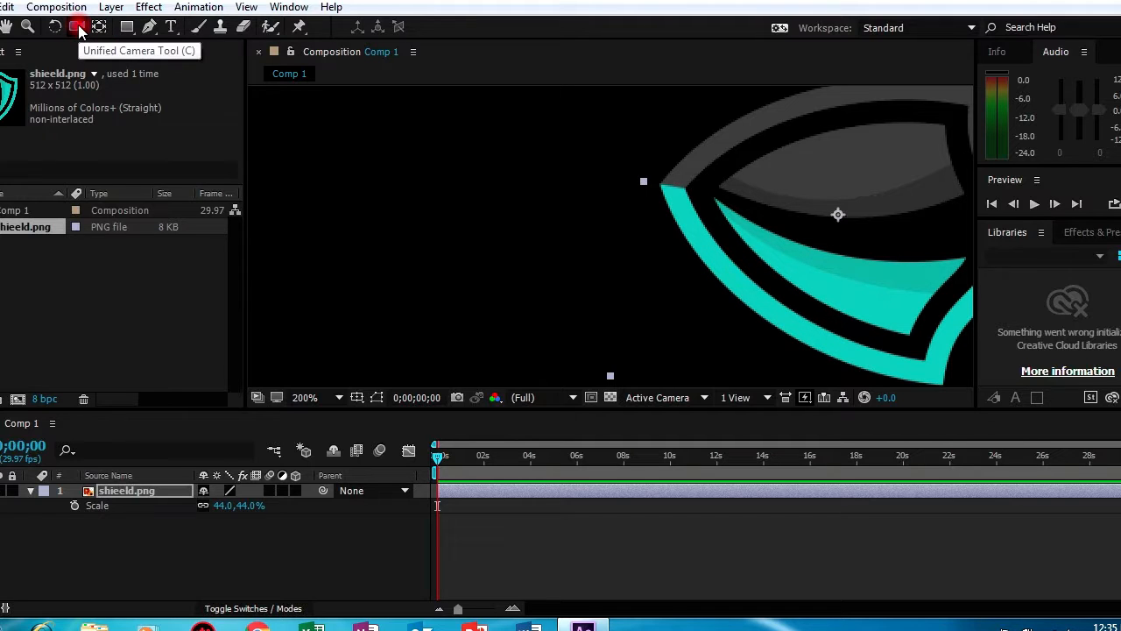
key(c)
key(c)
key(c)
key(c)
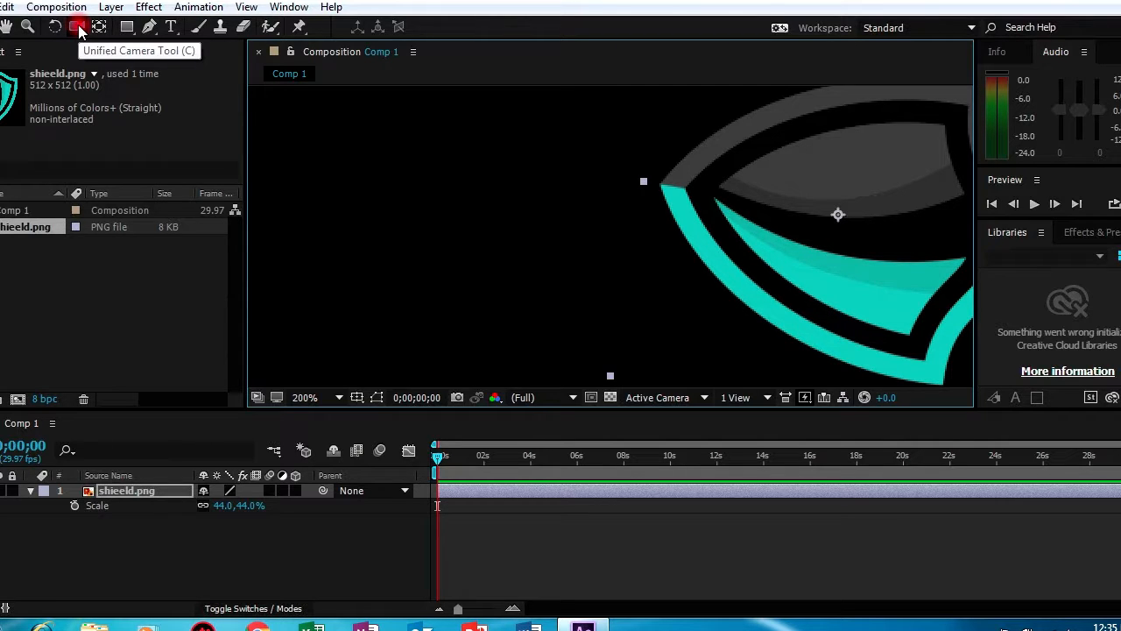
key(c)
key(c)
key(c)
key(c)
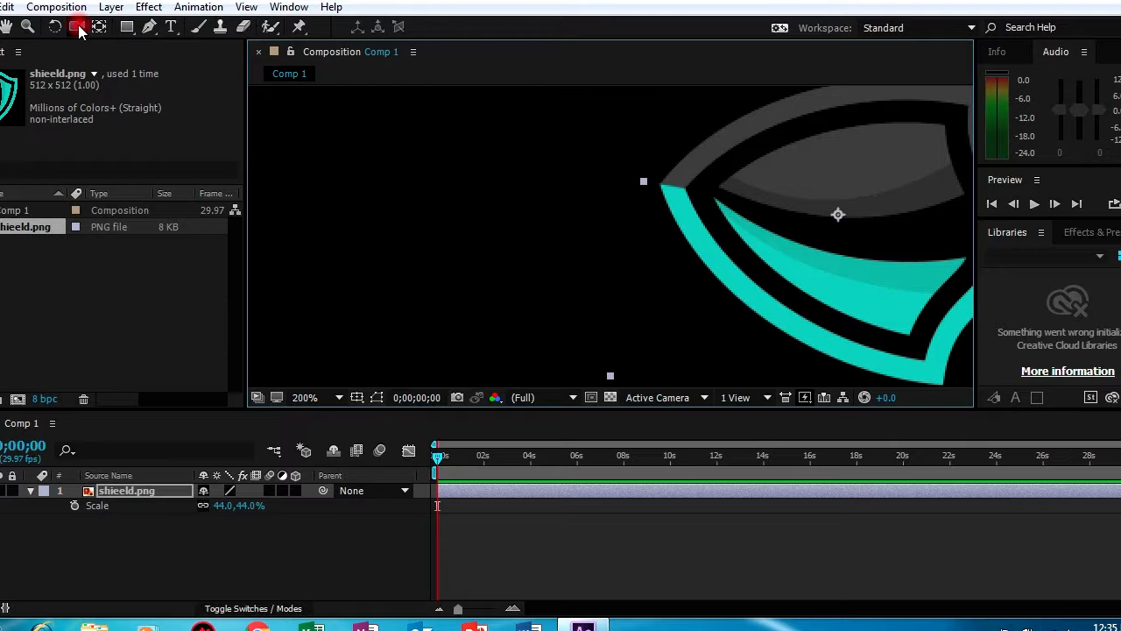
Step: Cycle through the shape tools, past the Polygon tool, until the Star tool is active
click(129, 28)
key(q)
key(q)
key(q)
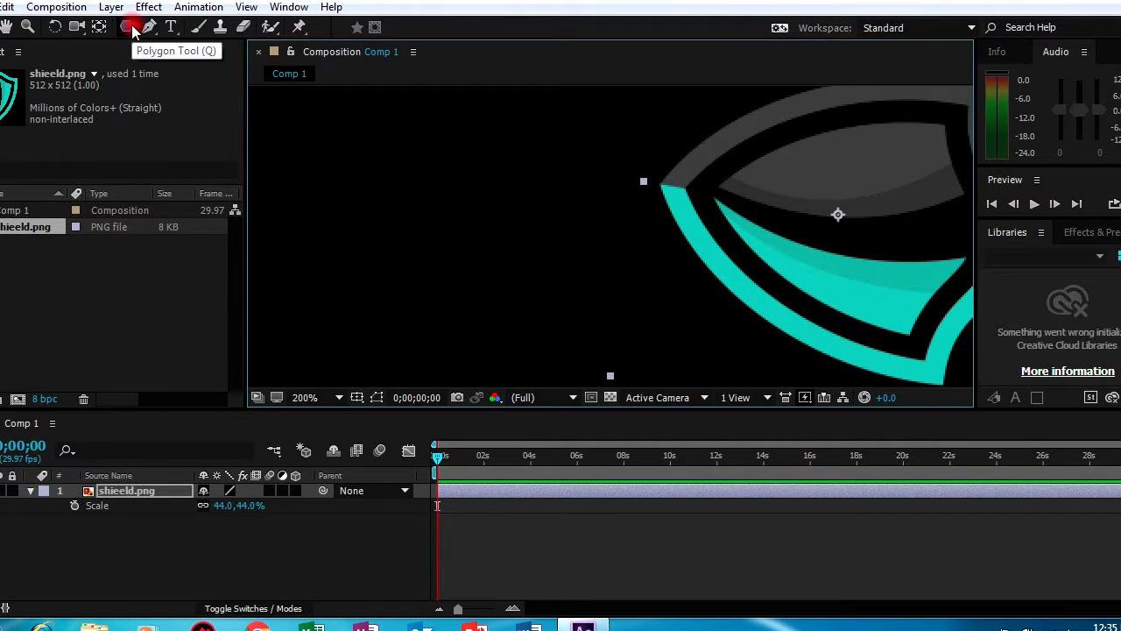
key(q)
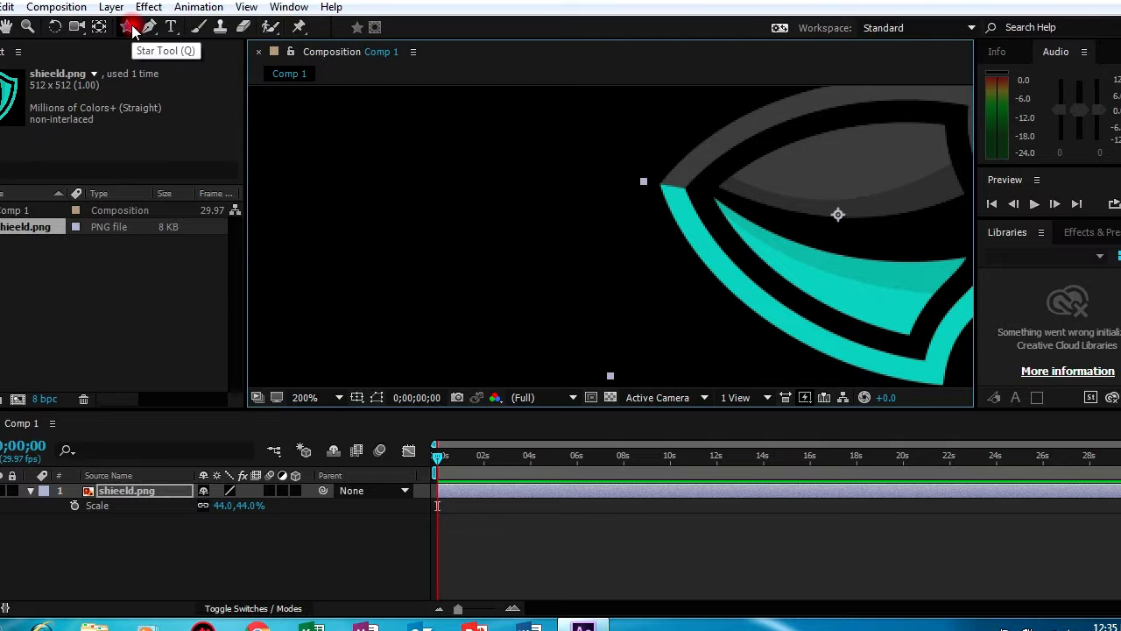
Step: Draw an open, wavy mask path on the shield layer with the Pen tool in the empty area beside the shield
click(149, 27)
mouse_move(370, 226)
mouse_down()
mouse_move(406, 196)
mouse_move(568, 228)
mouse_move(606, 178)
mouse_up()
drag(602, 221, 564, 325)
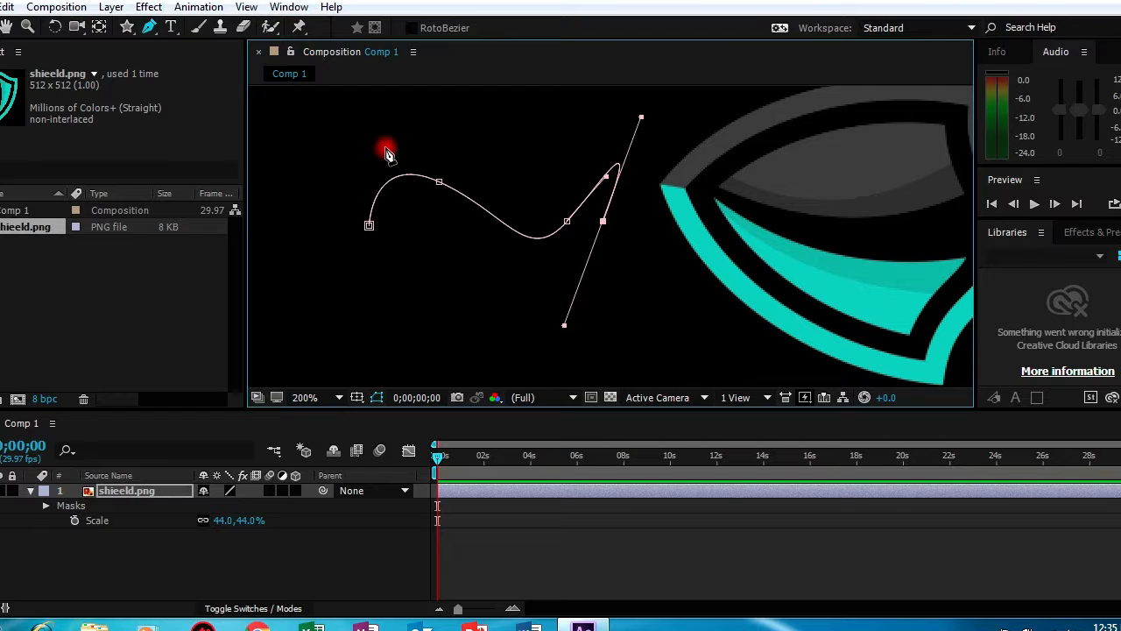
Step: Add a text layer reading "text" beside the shield in the composition
click(171, 27)
click(343, 328)
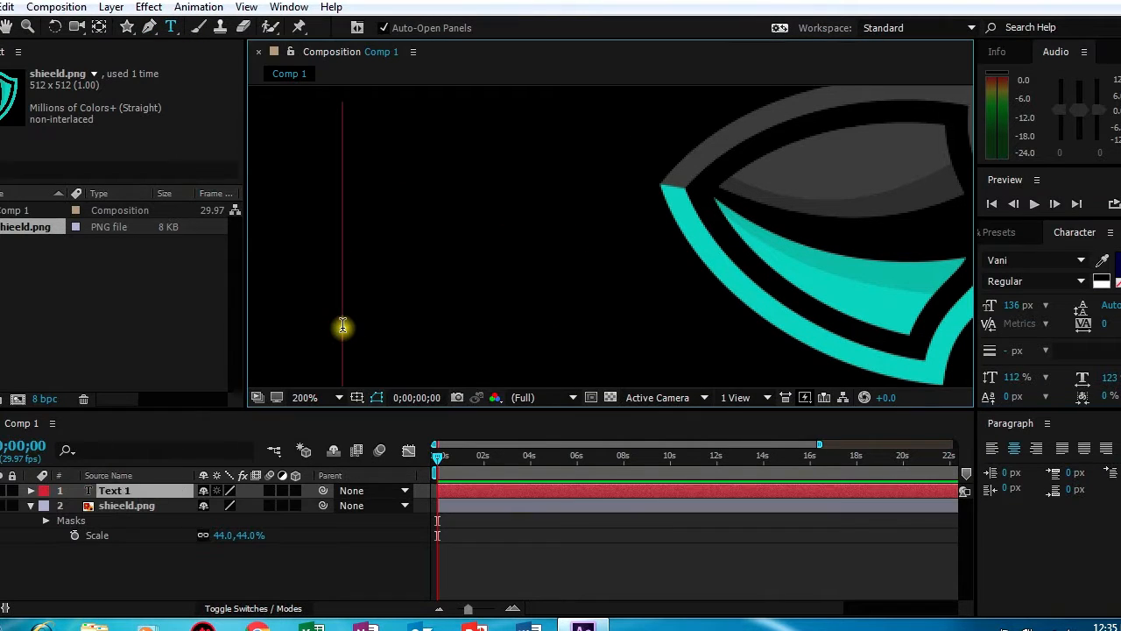
text(text)
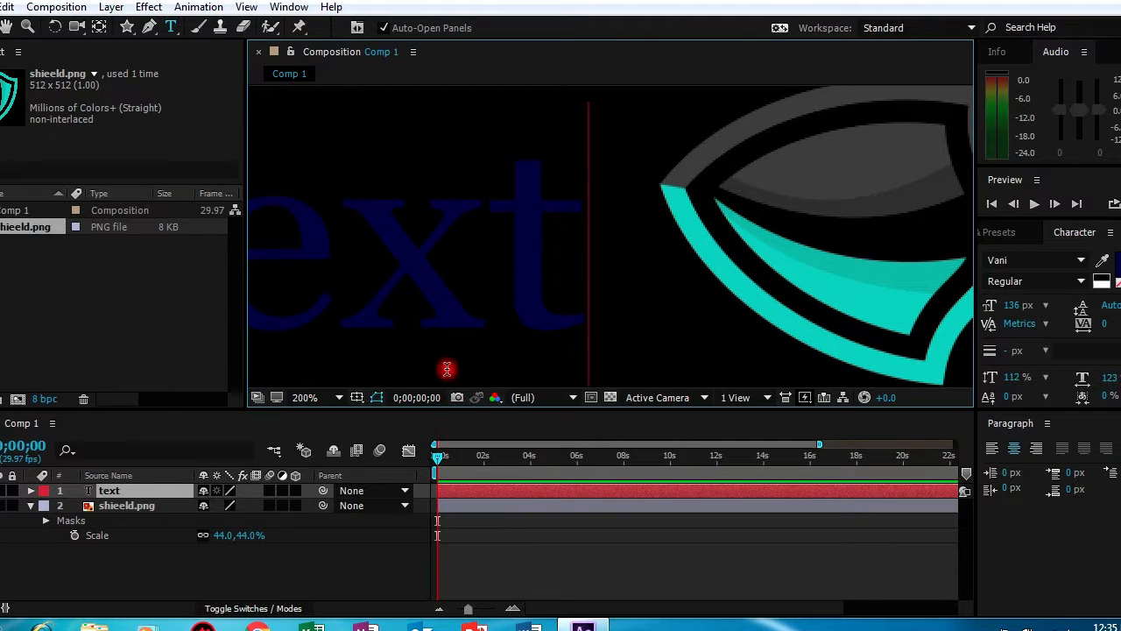
Step: Fit the whole composition in the view and try to paint below the text with the Brush tool
click(198, 27)
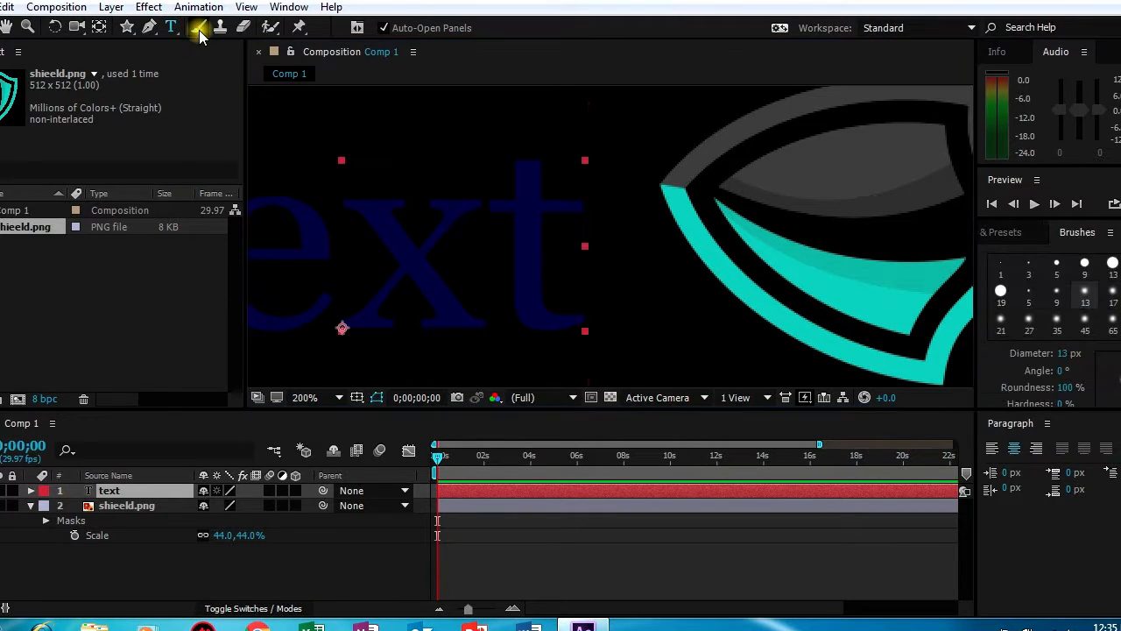
click(332, 399)
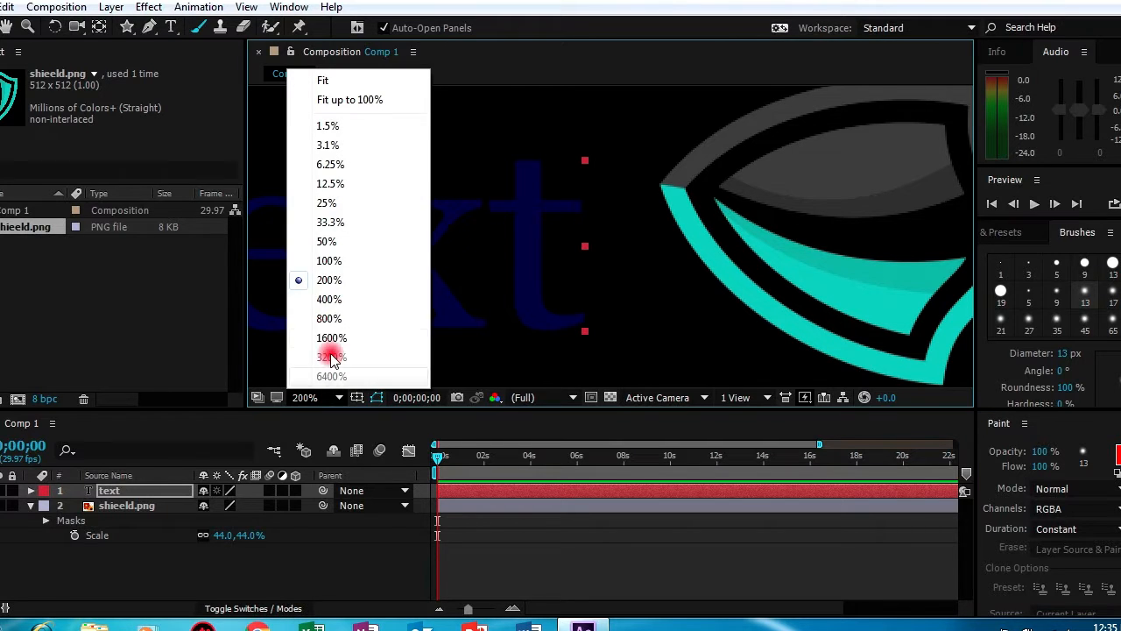
click(332, 101)
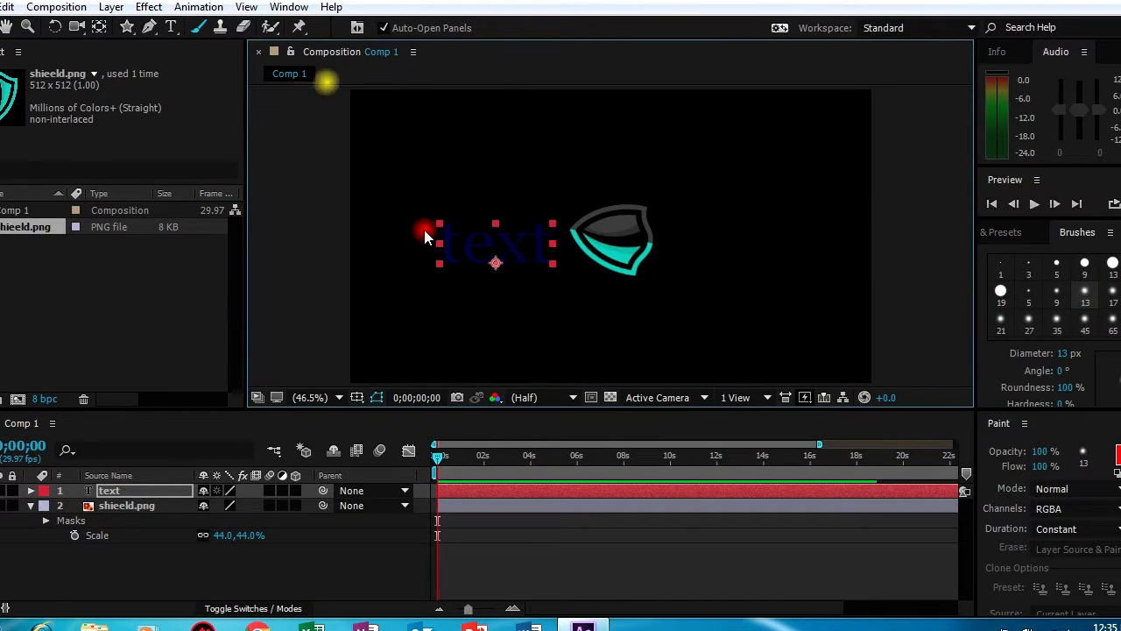
click(417, 311)
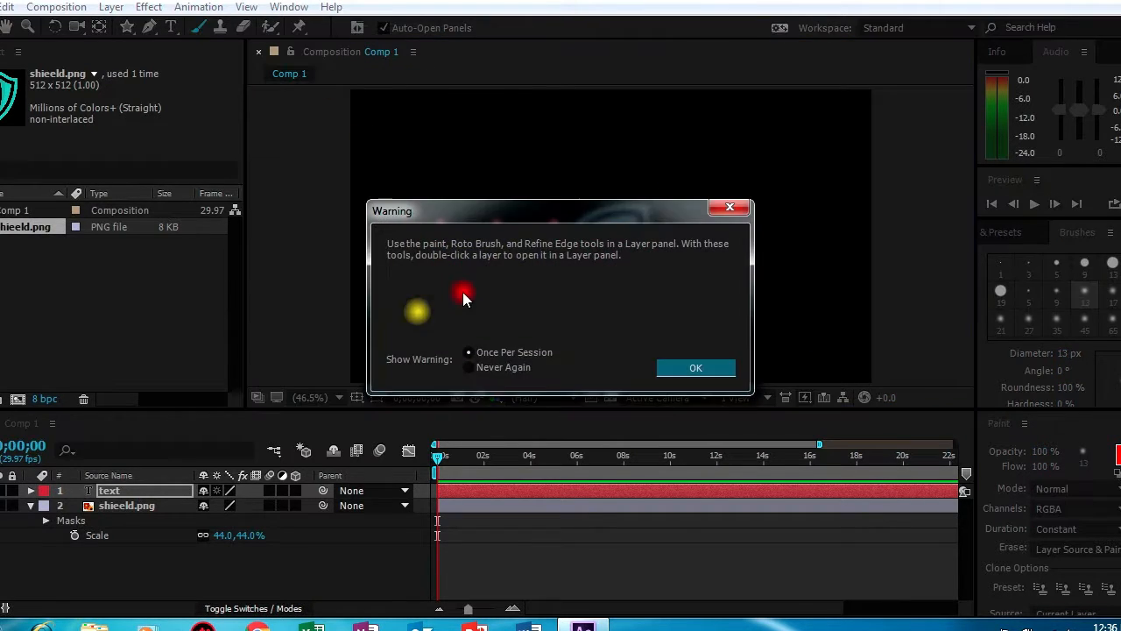
click(677, 374)
Step: Go through the Clone Stamp, Eraser and Roto Brush tools in turn
click(221, 27)
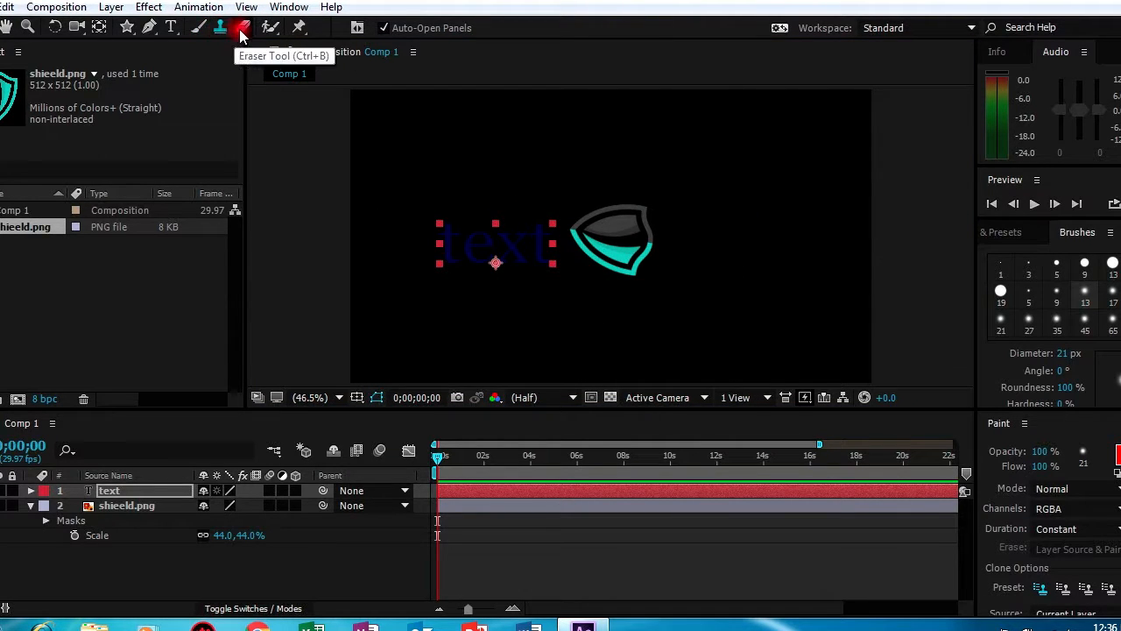
click(244, 29)
click(268, 28)
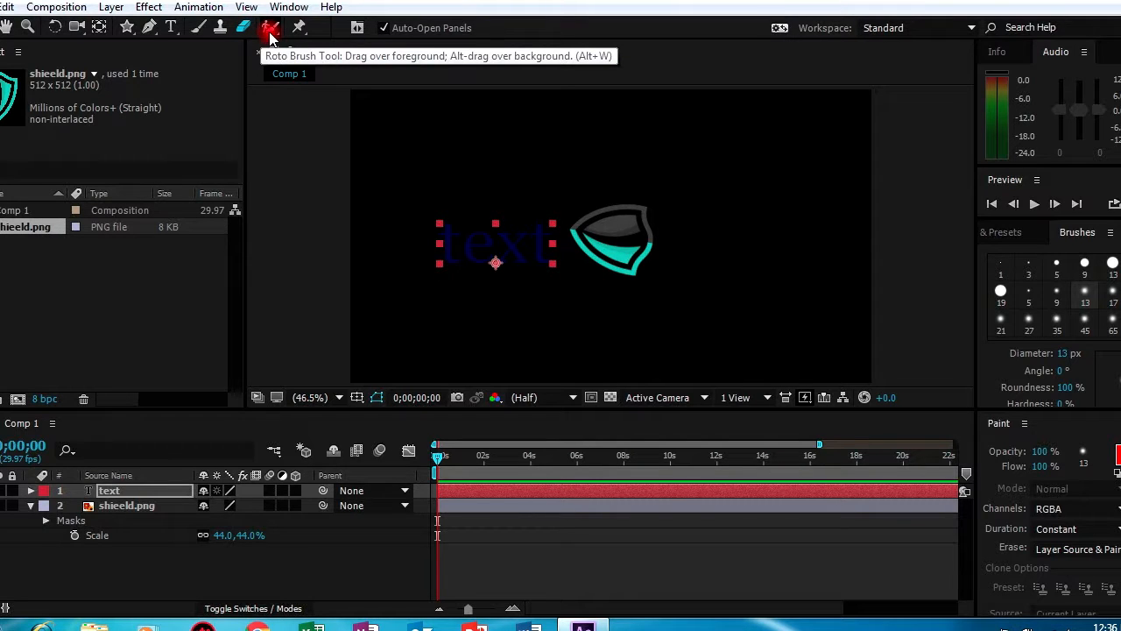
Step: Place three puppet pins across the letters of the text layer with the Puppet Pin tool
click(299, 27)
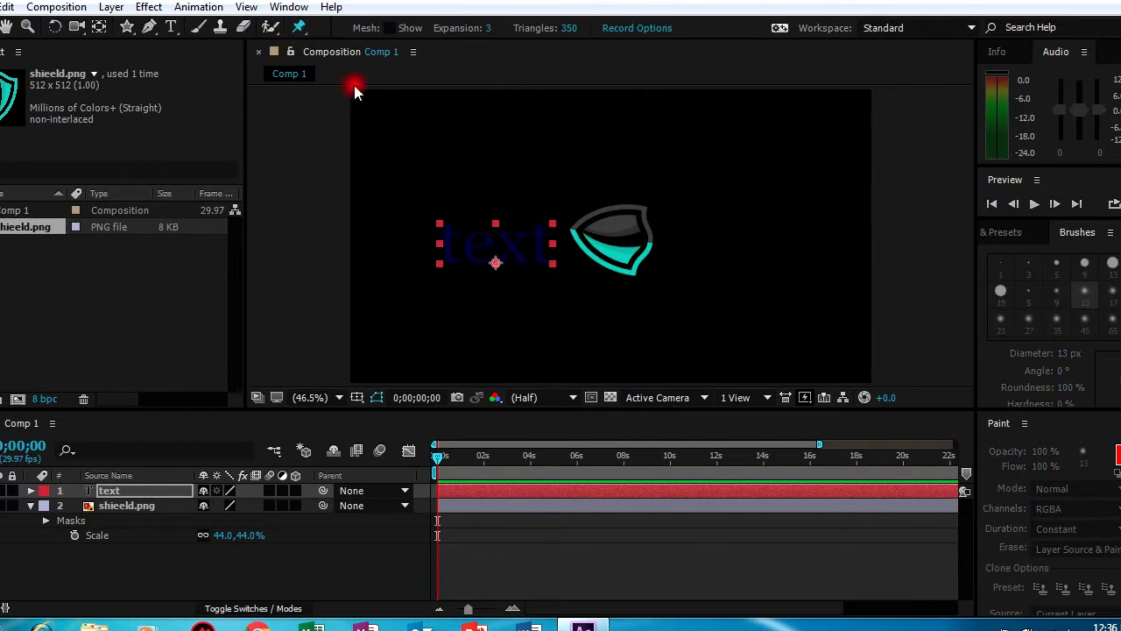
click(474, 234)
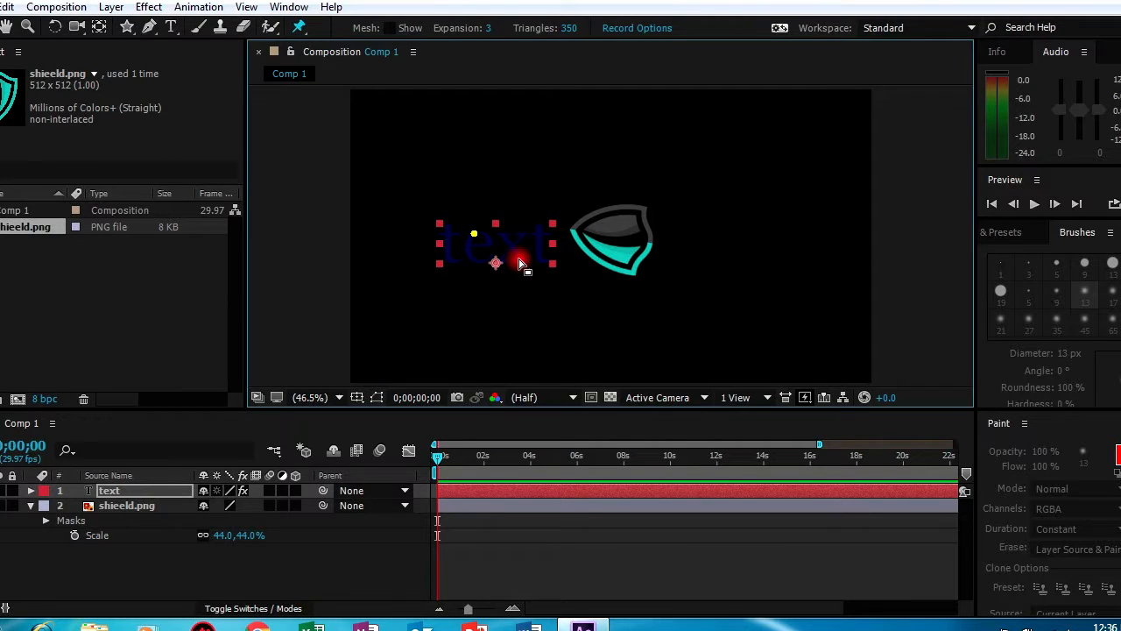
click(518, 258)
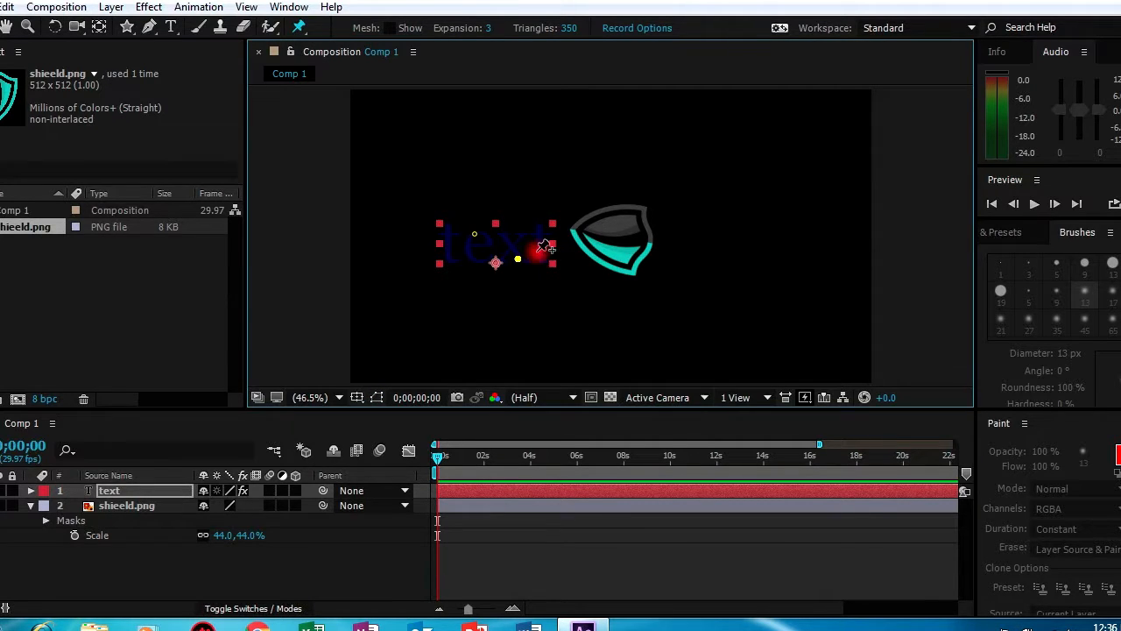
click(539, 245)
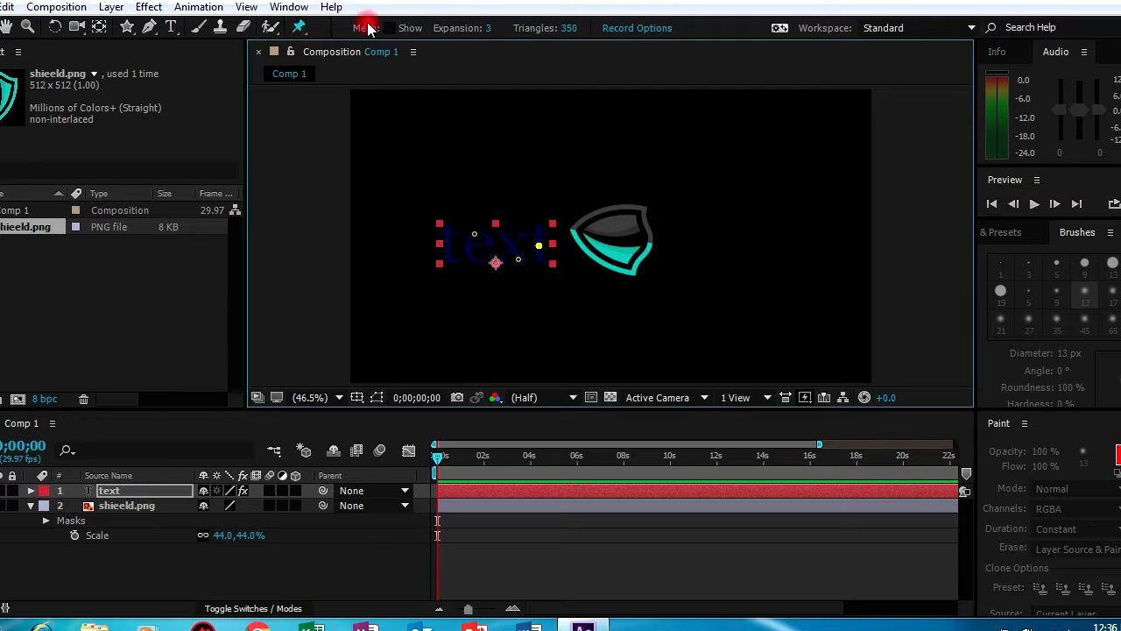
Step: Return to the Brush tool and choose the soft 45 px brush tip with a 90° angle and 45% roundness
click(270, 26)
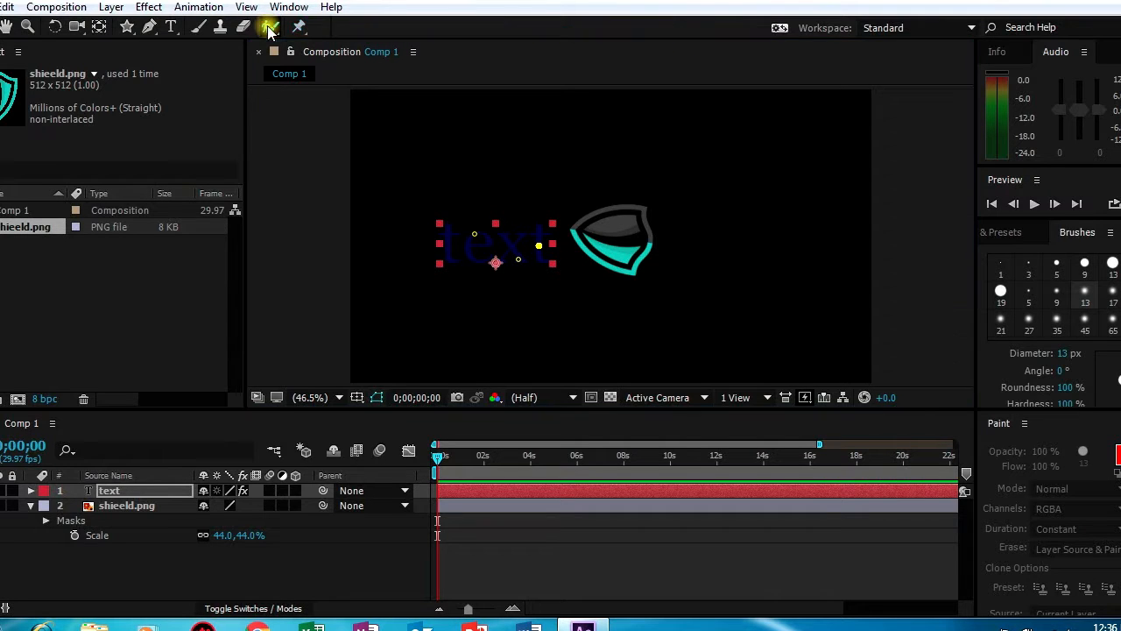
click(208, 30)
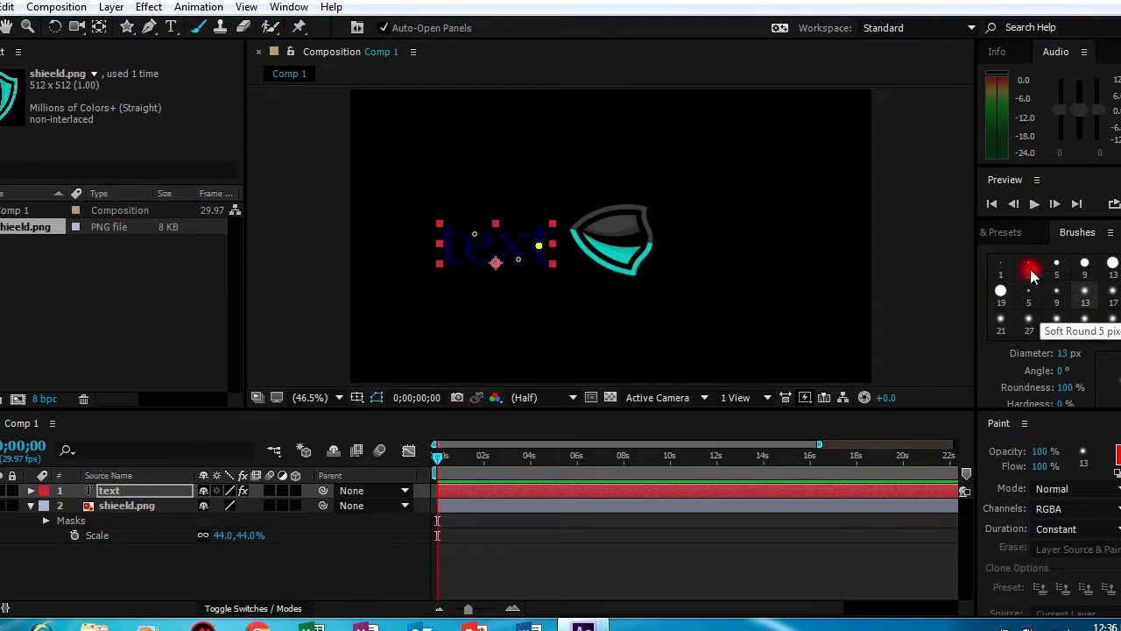
click(1017, 241)
click(1105, 232)
click(1058, 277)
click(1113, 311)
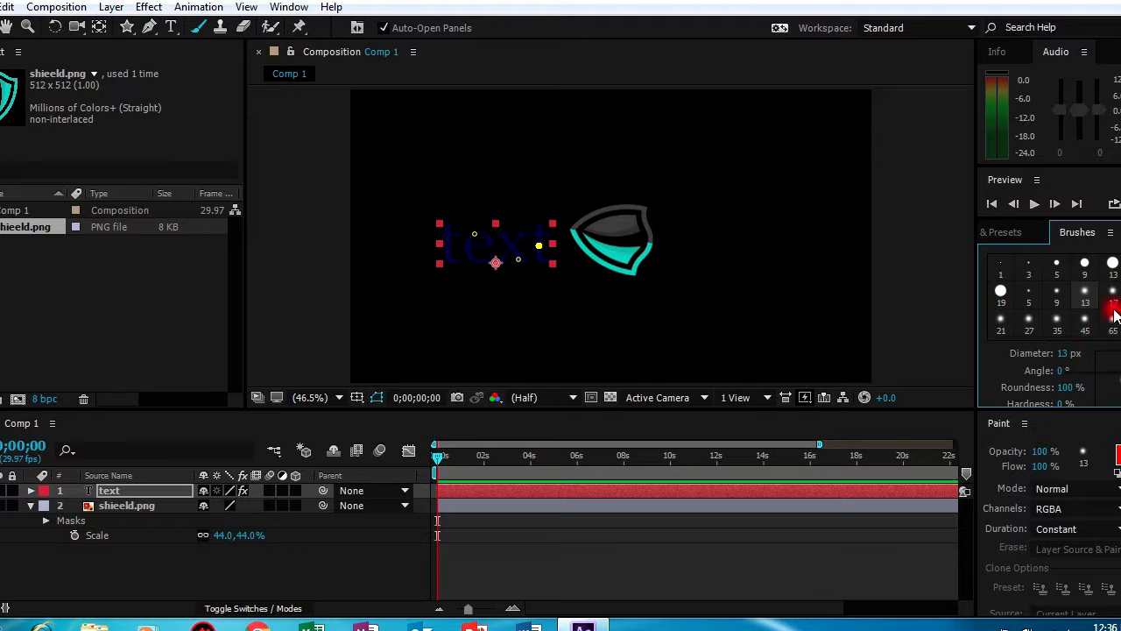
scroll(1051, 298, down, 5)
click(1085, 299)
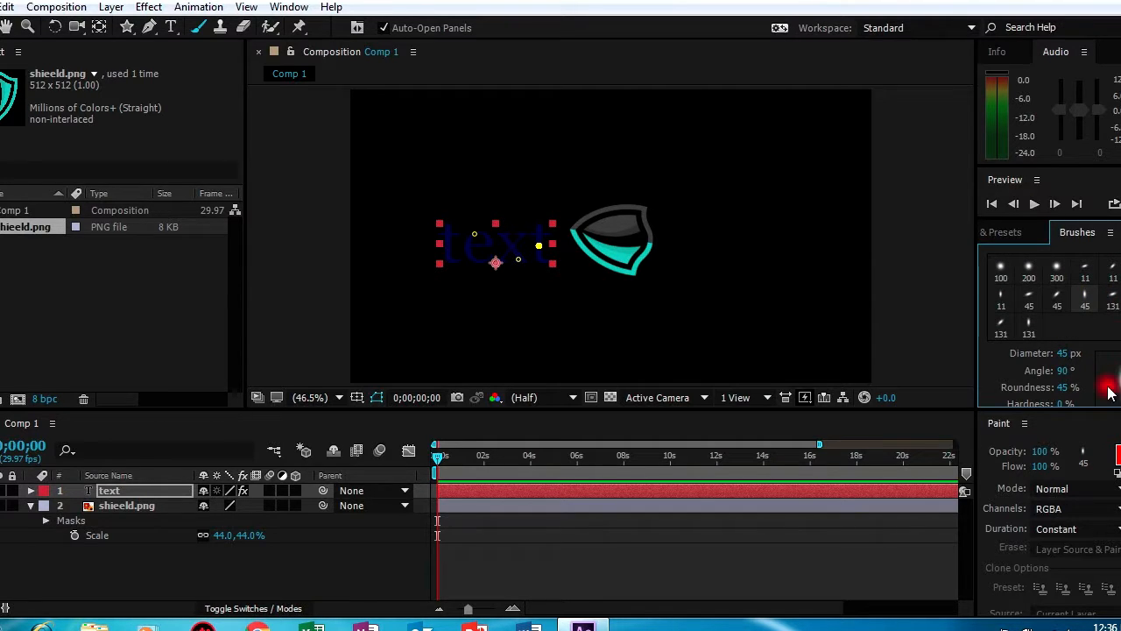
Step: Examine the brush's paint settings: opacity, flow, the available channel options and the available duration options
click(1039, 434)
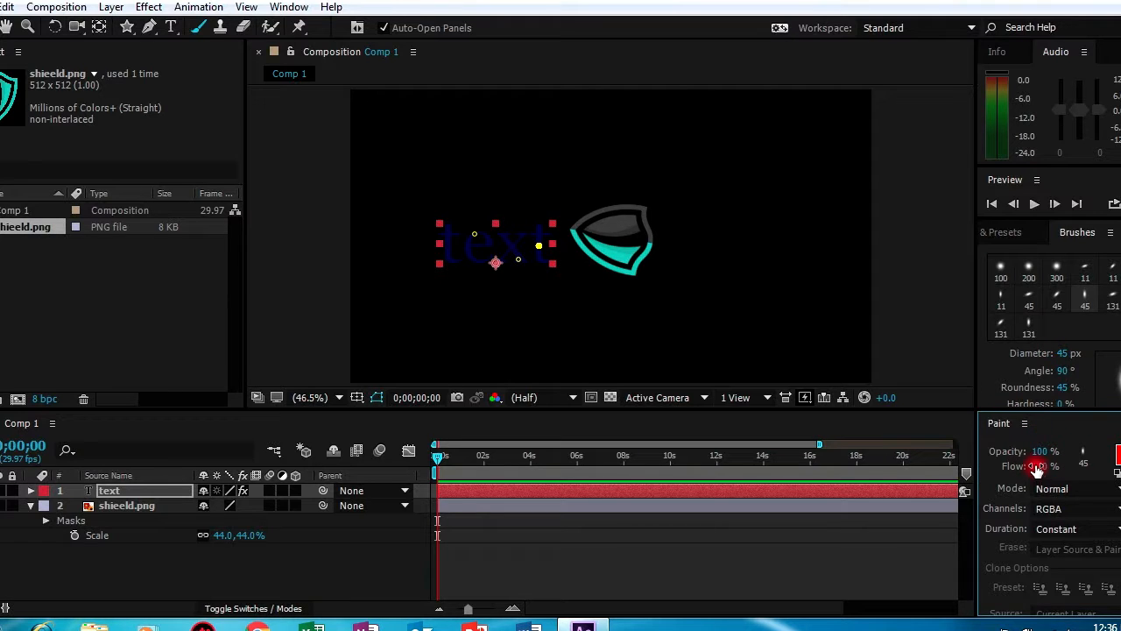
mouse_move(1044, 454)
mouse_down()
mouse_move(1013, 461)
mouse_move(1058, 456)
mouse_move(1070, 471)
mouse_up()
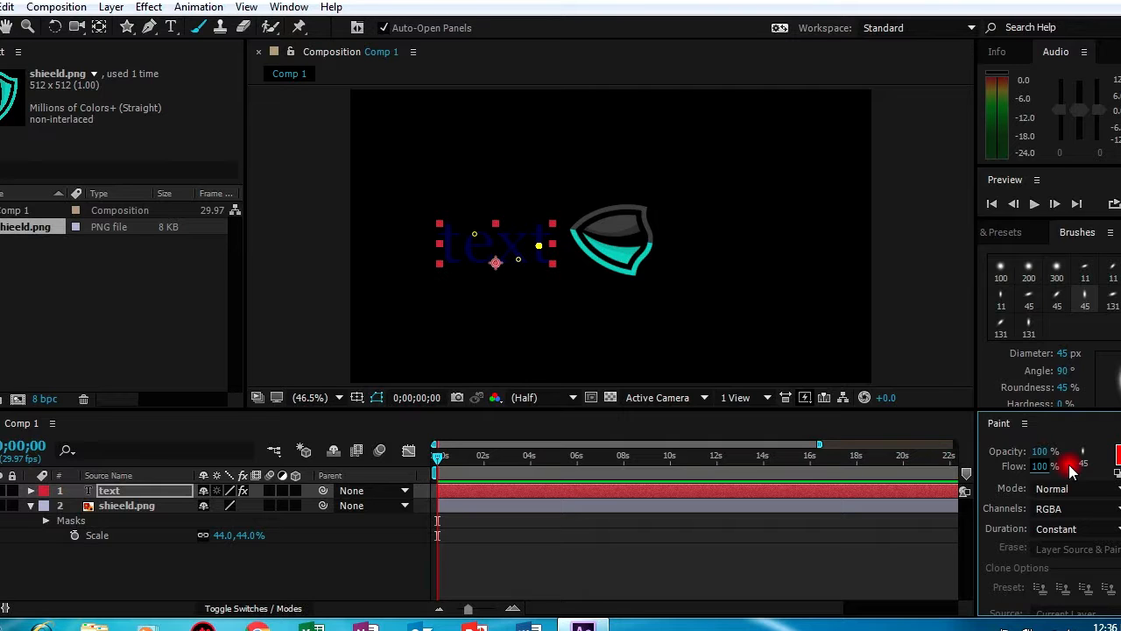
click(1056, 508)
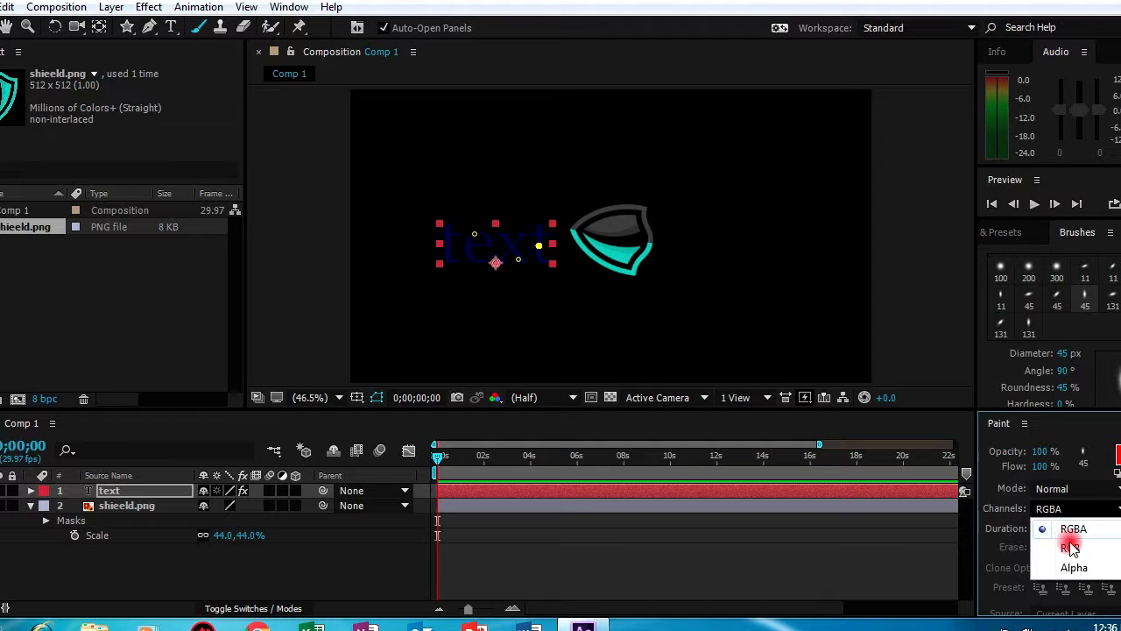
click(1042, 532)
click(1047, 529)
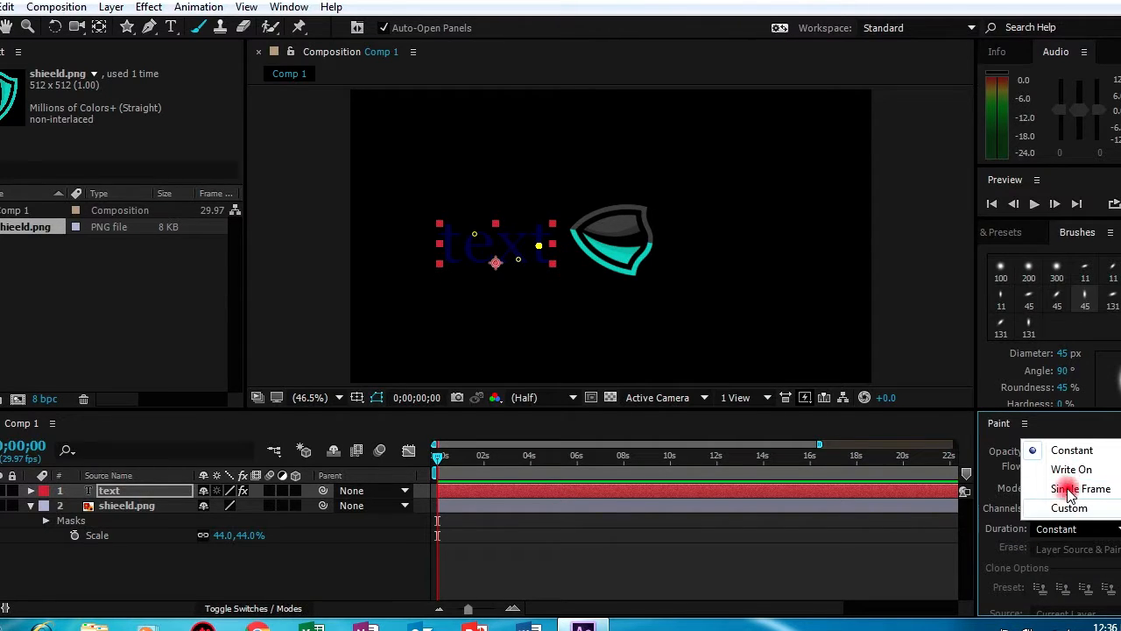
click(983, 530)
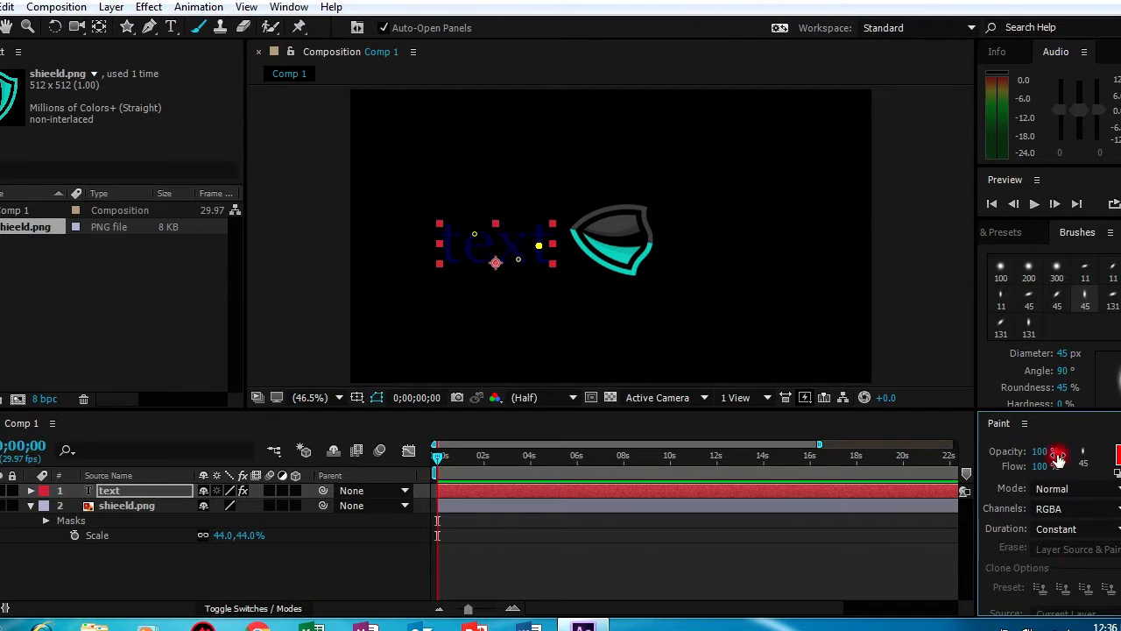
click(1000, 355)
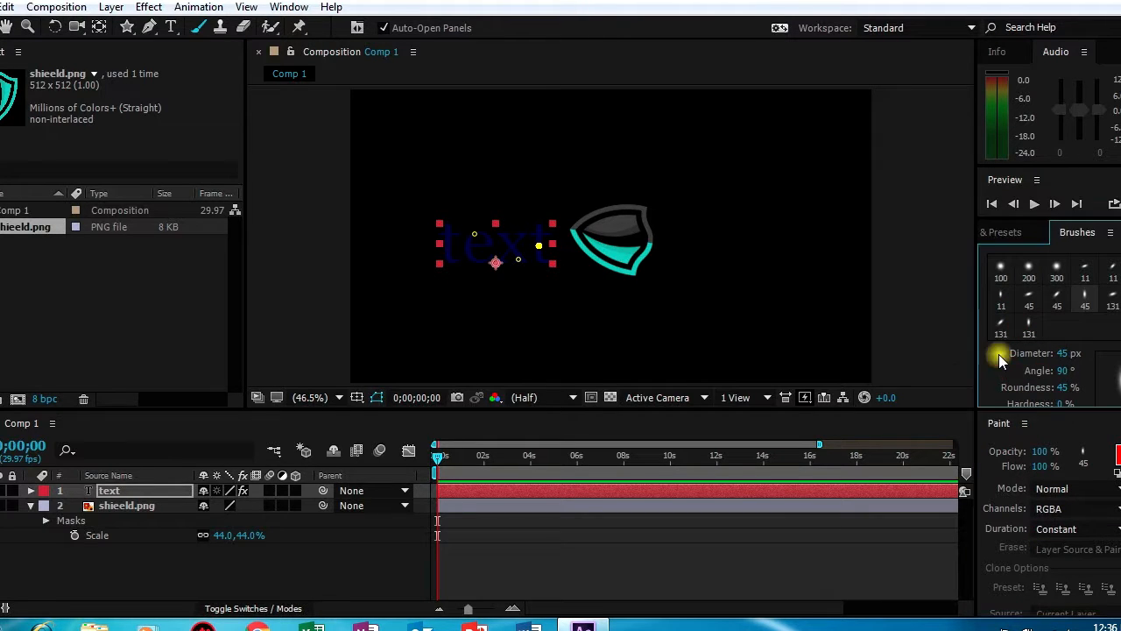
Step: Switch the workspace to All Panels, review the workspace list and return to the Standard workspace
click(963, 35)
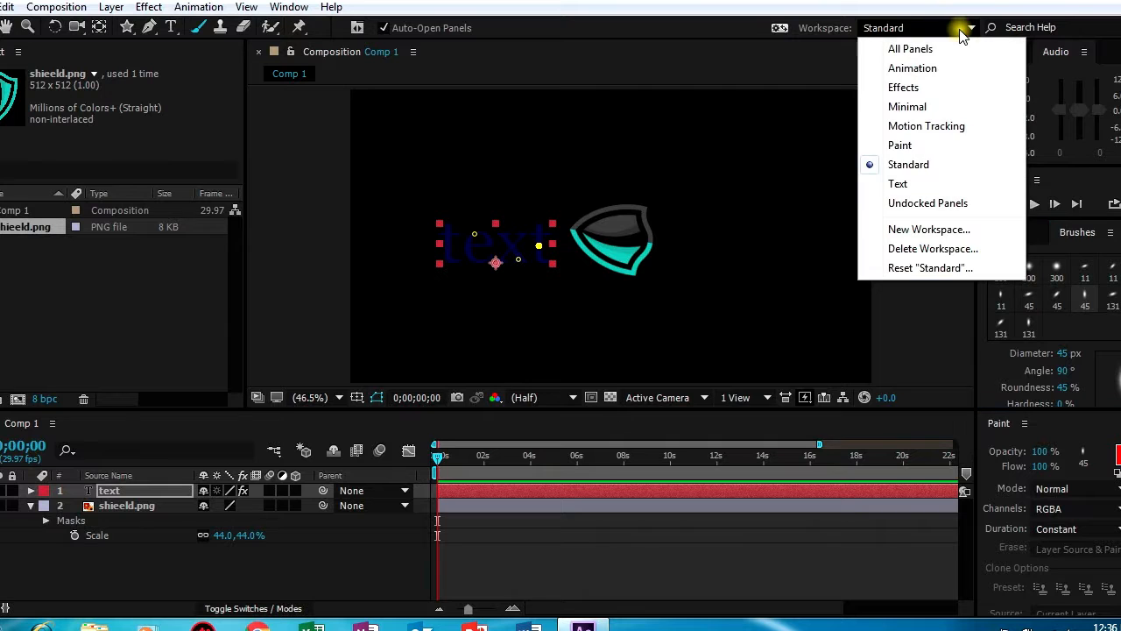
click(911, 49)
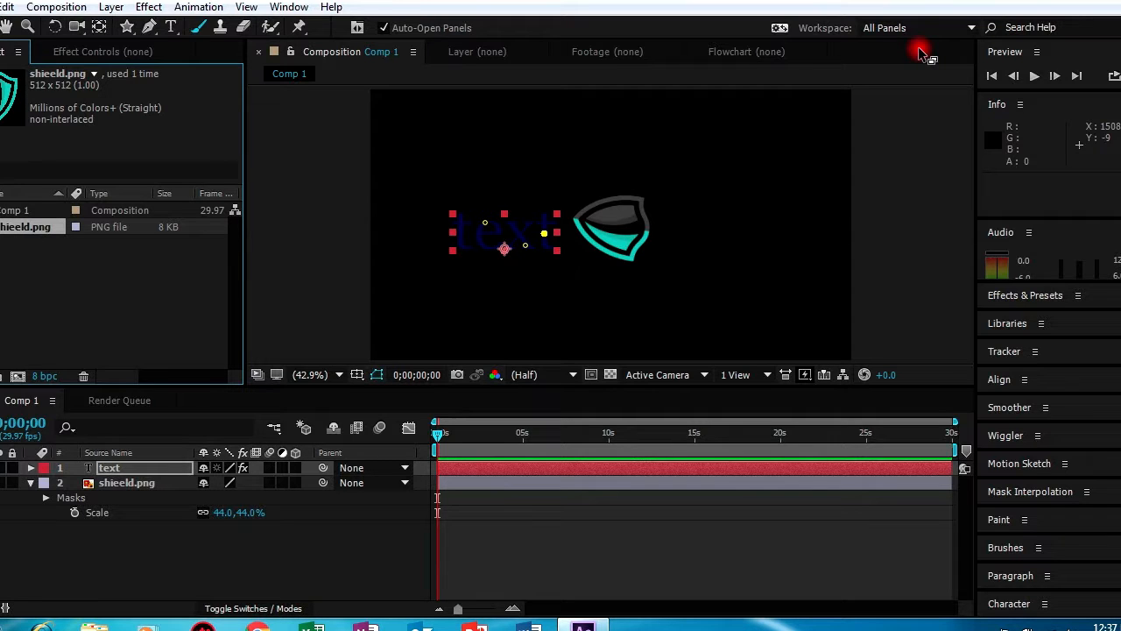
click(922, 34)
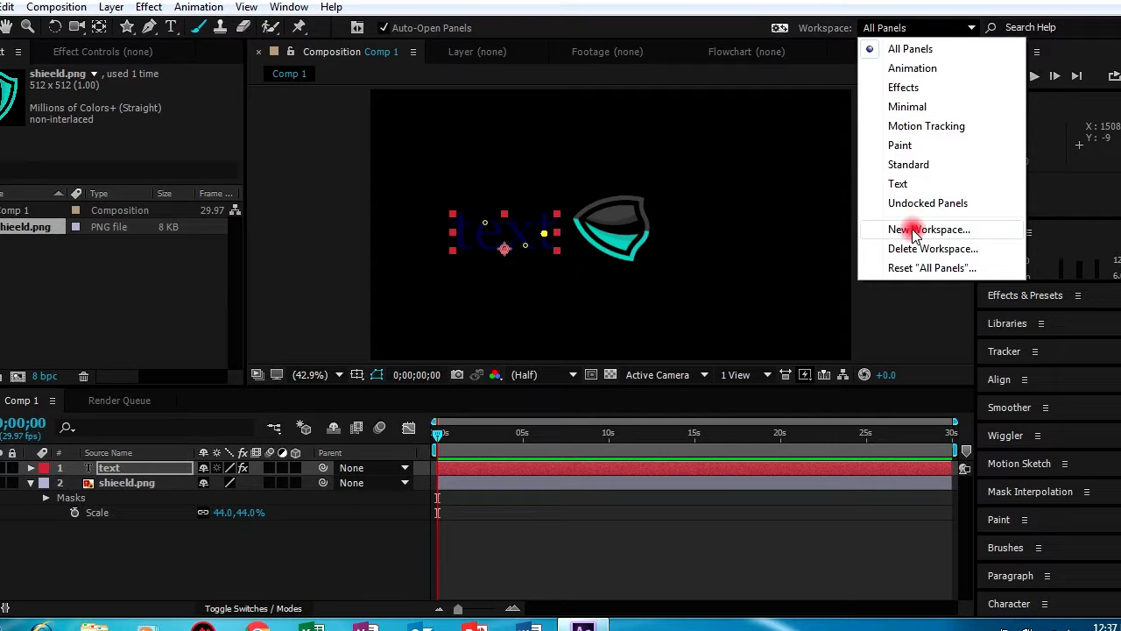
click(895, 56)
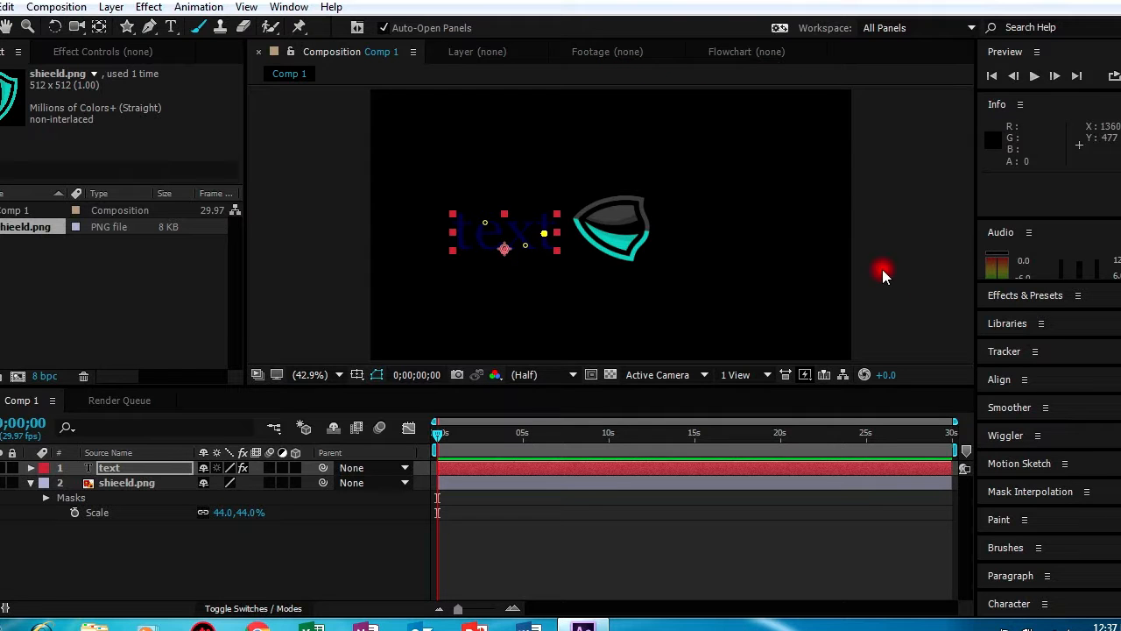
click(887, 28)
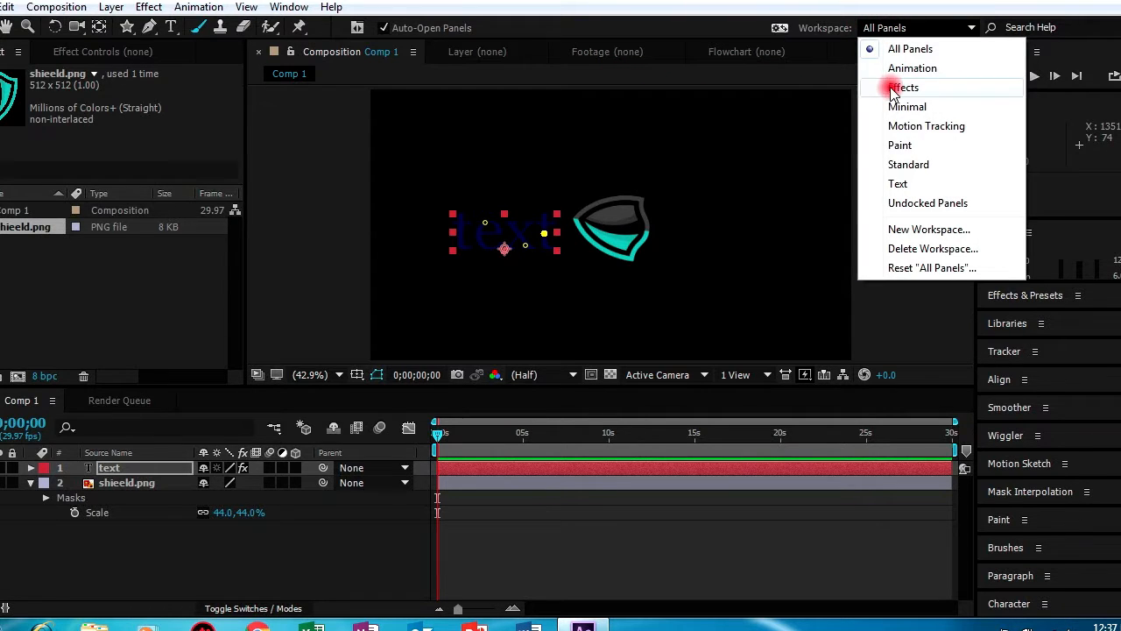
click(903, 163)
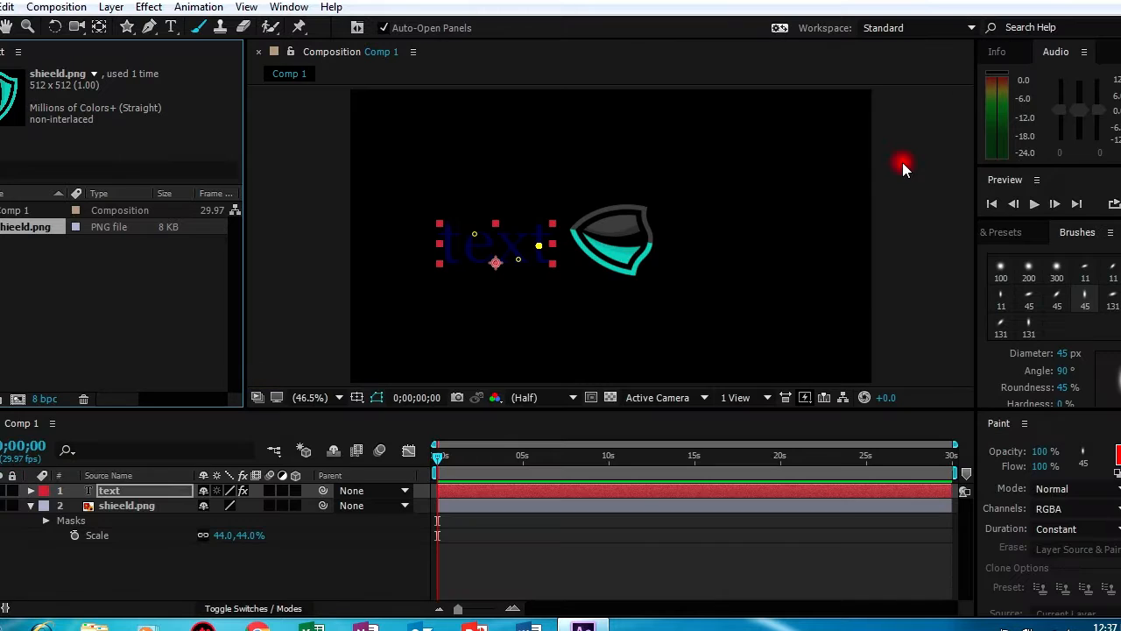
Step: Dock the Project panel above the composition viewer, and reset the Standard workspace to its original layout
click(299, 9)
drag(85, 49, 322, 74)
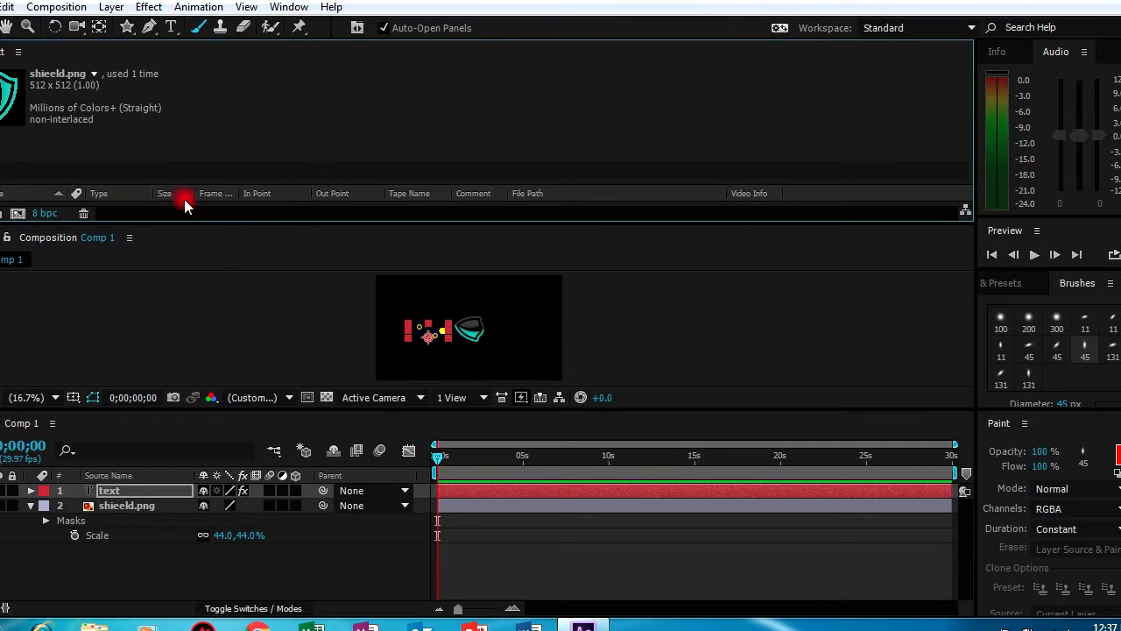
click(305, 9)
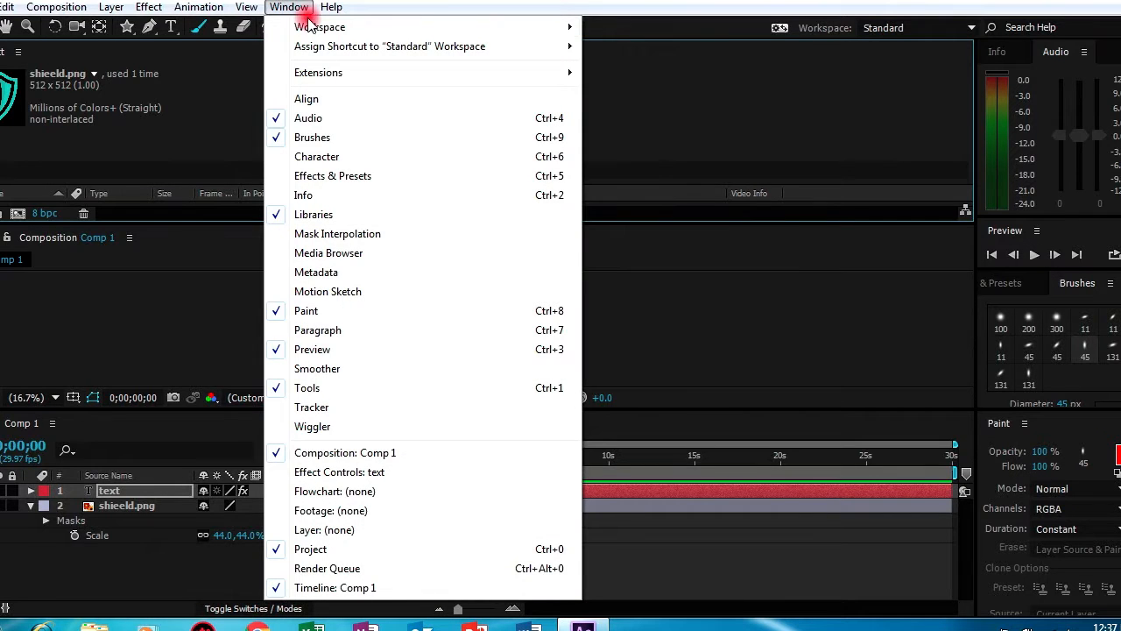
mouse_move(320, 26)
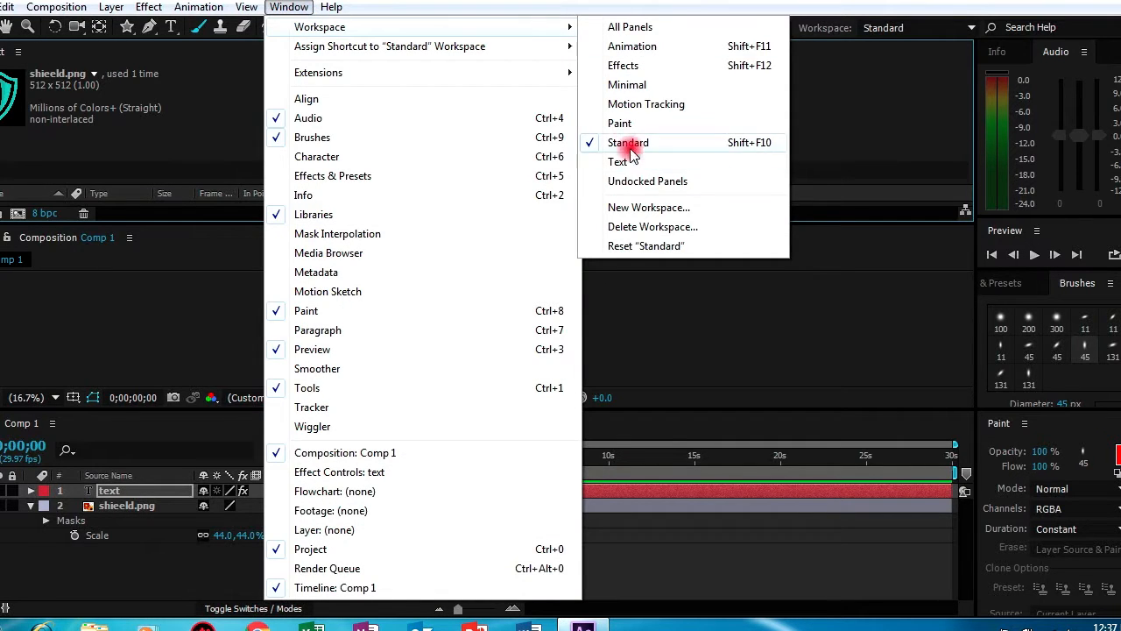
click(636, 248)
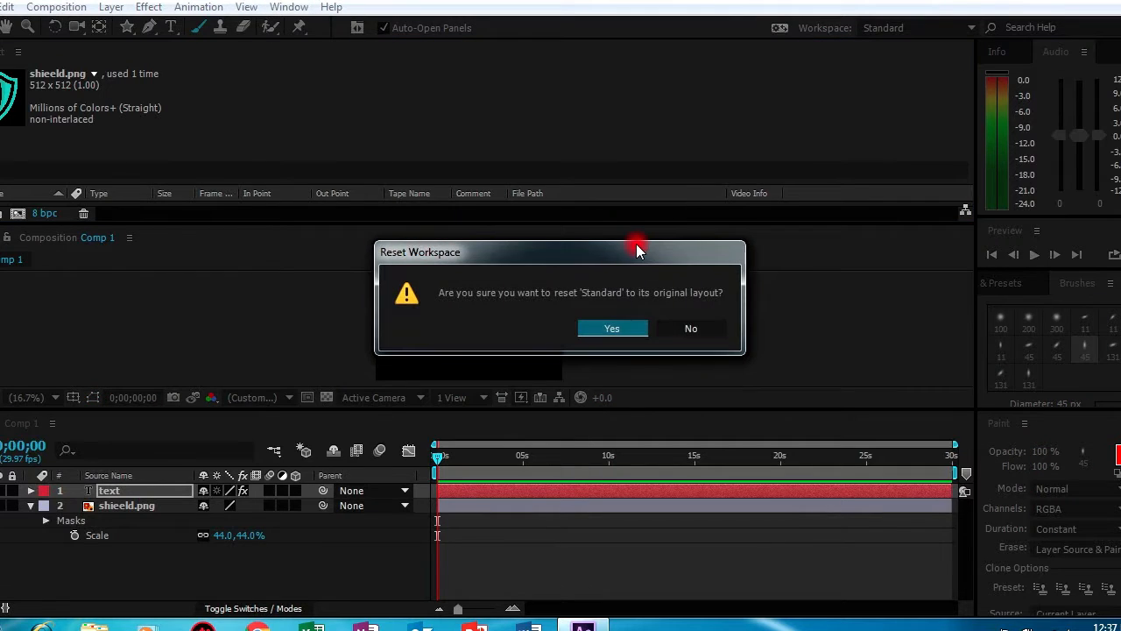
click(612, 329)
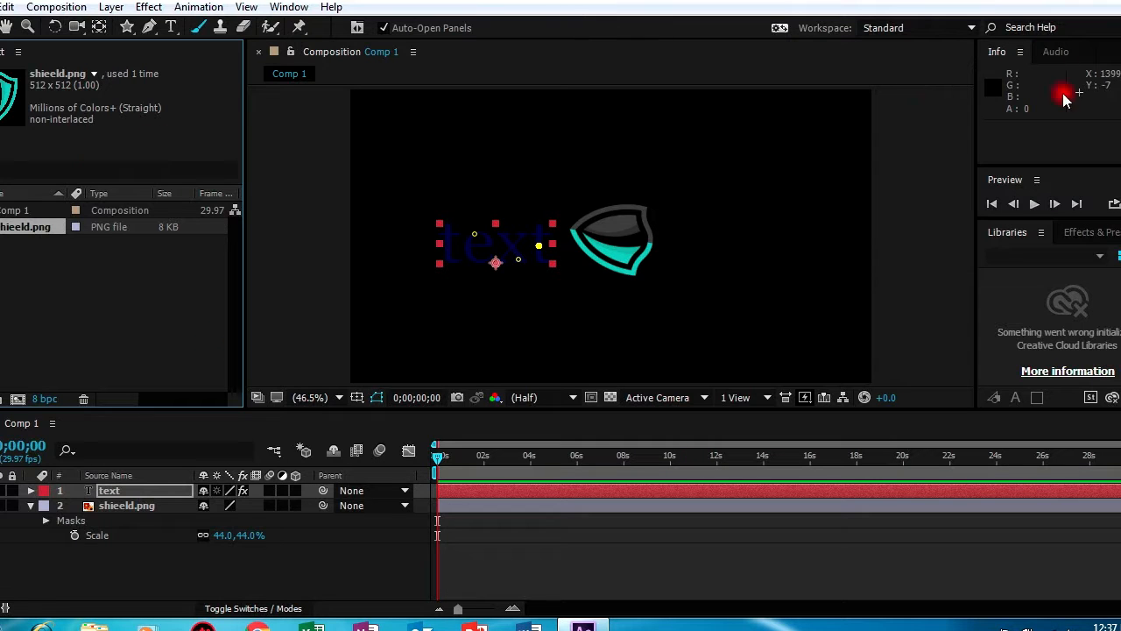
Step: Set the rotation of the shieeld.png layer to 0x+0.7° so the shield stands upright, and deselect it
click(621, 242)
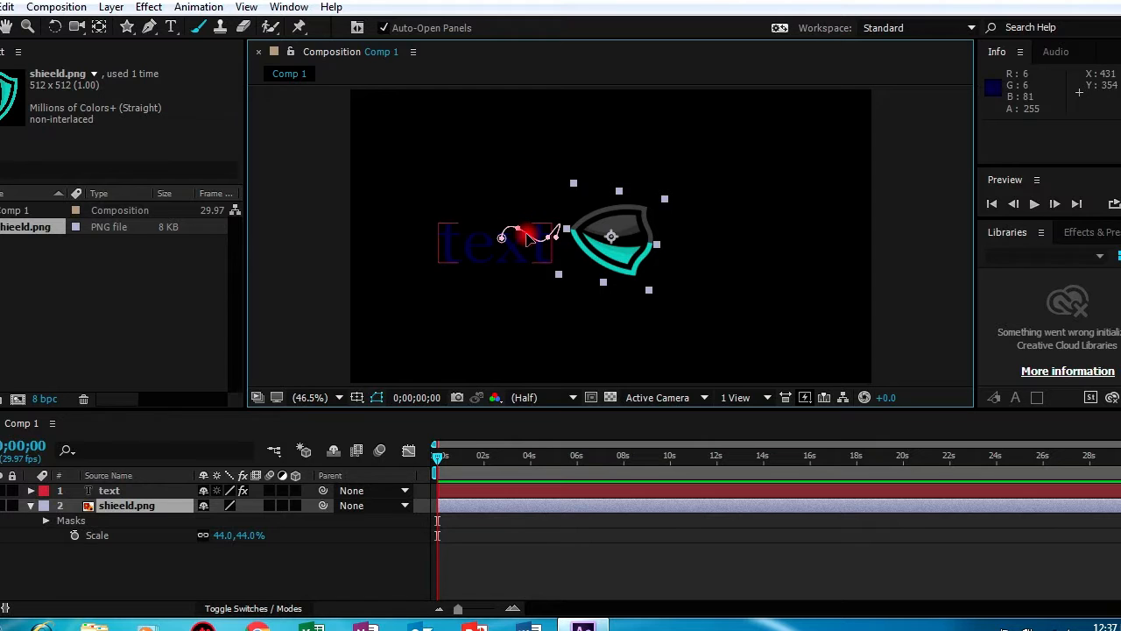
key(r)
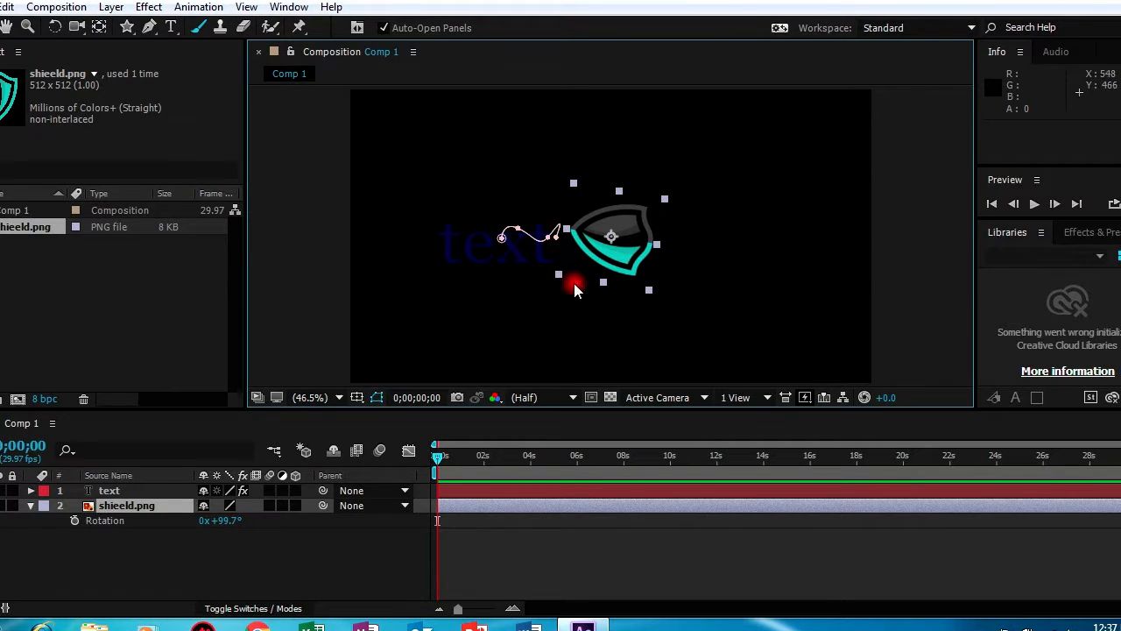
drag(220, 520, 137, 526)
click(342, 336)
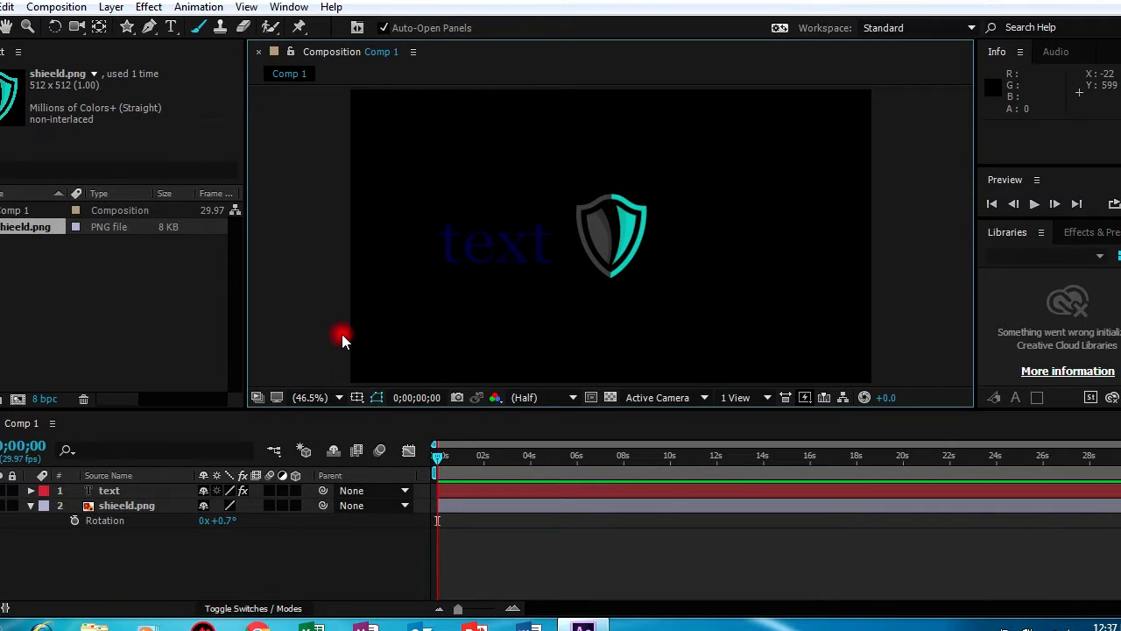